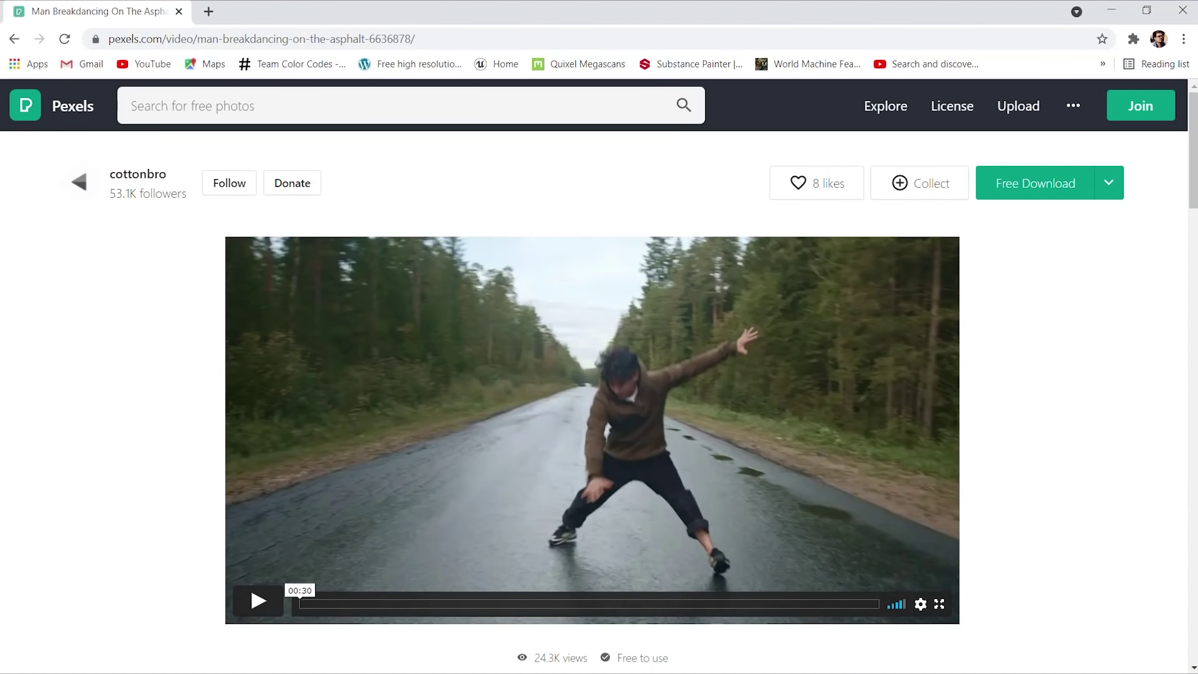
# Preview the breakdancing clip on Pexels and download it at Full HD 2048 x 1080.
pyautogui.click(267, 604)
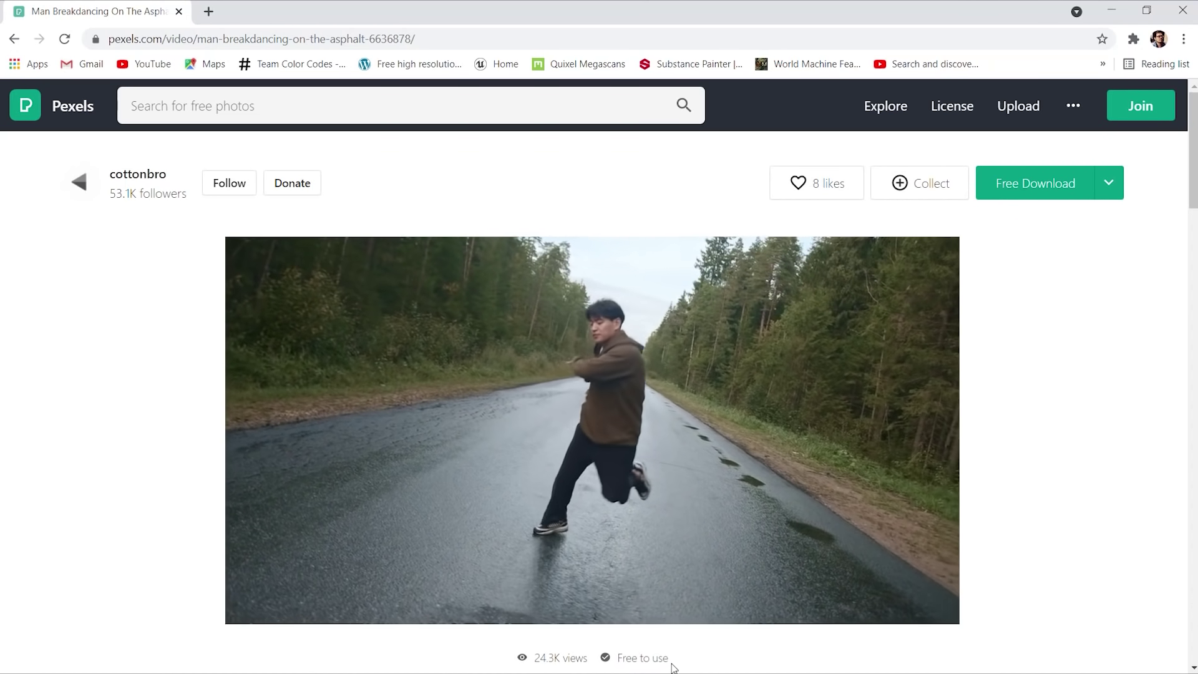
pyautogui.click(1109, 184)
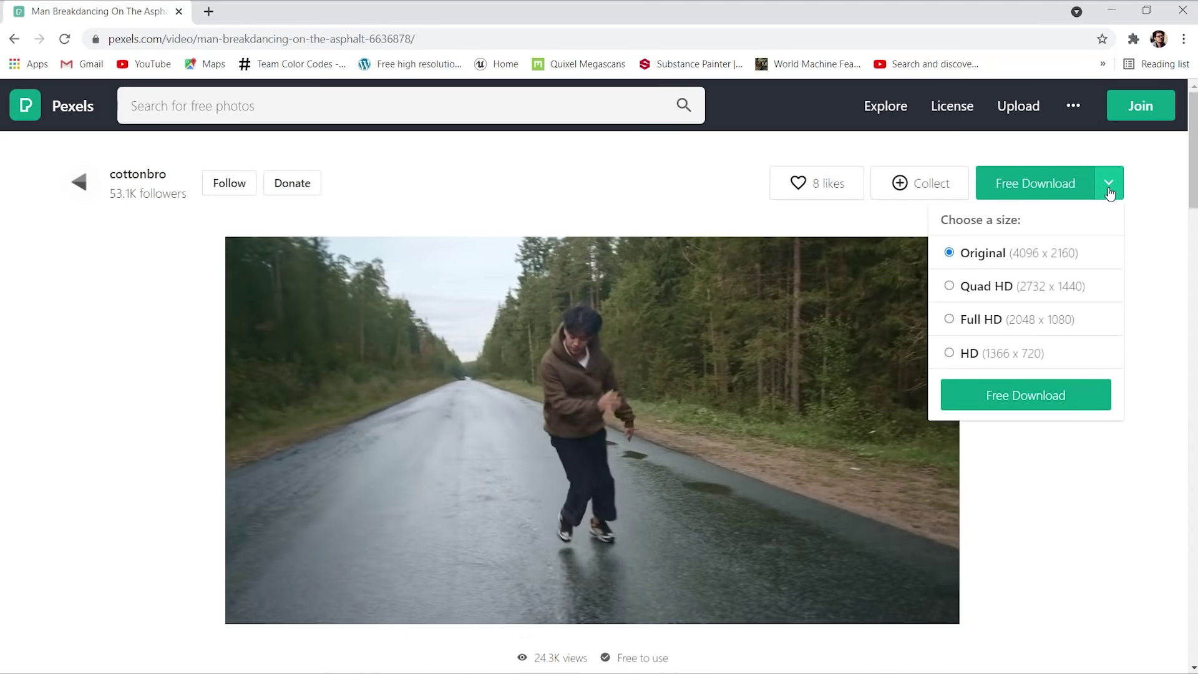
pyautogui.click(952, 320)
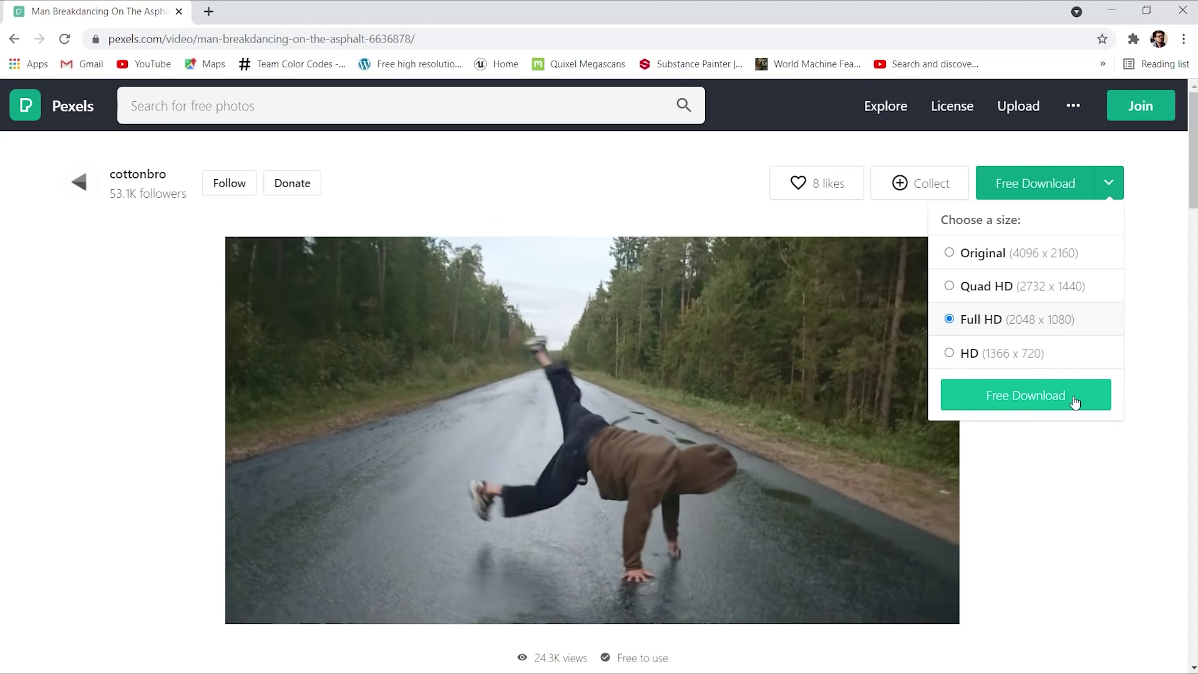
pyautogui.click(1074, 402)
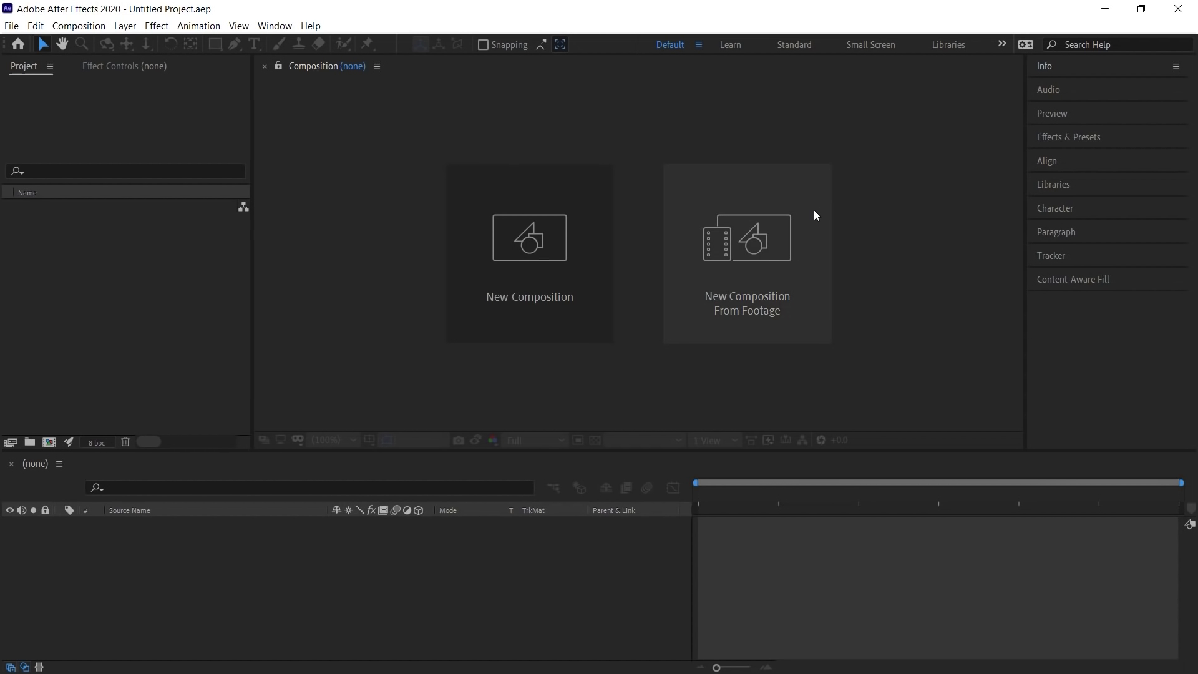
# Create a new composition from the downloaded pexels mp4 footage.
pyautogui.click(786, 193)
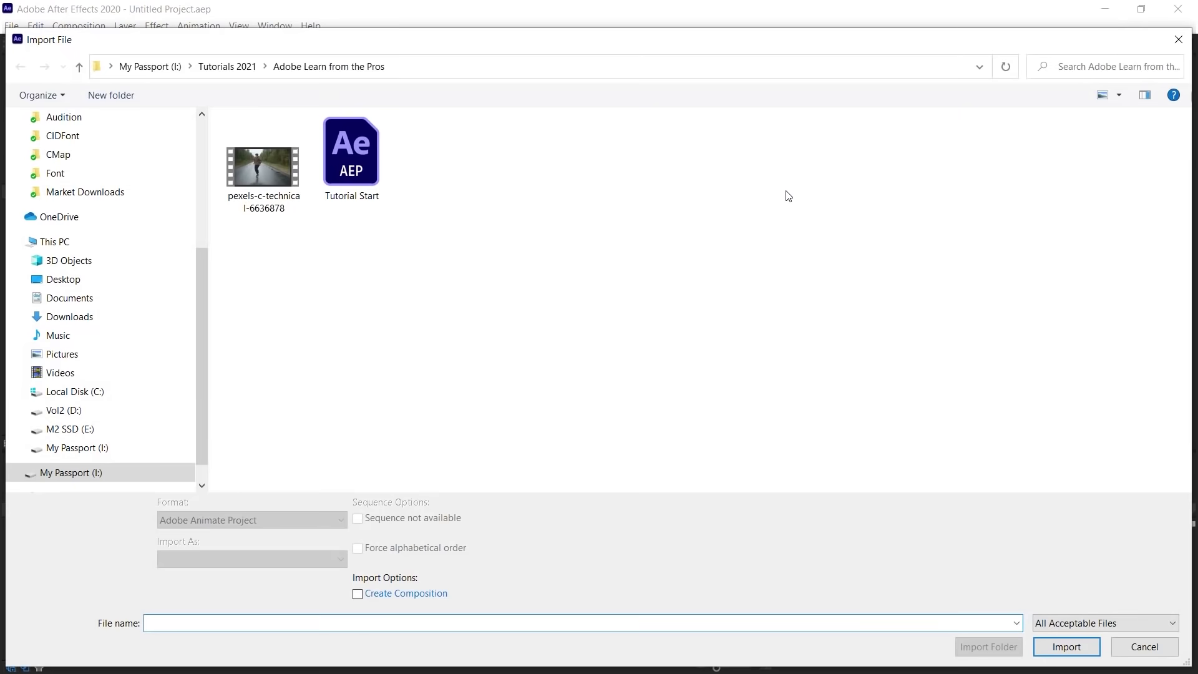
pyautogui.click(267, 179)
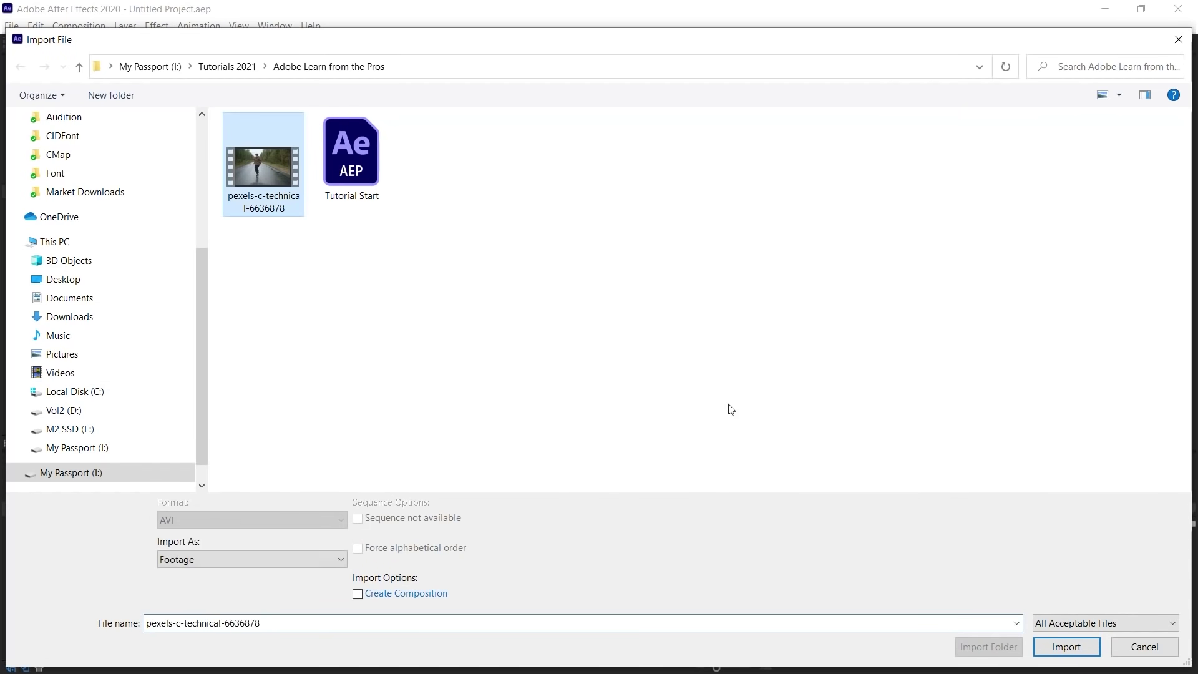
pyautogui.click(1066, 645)
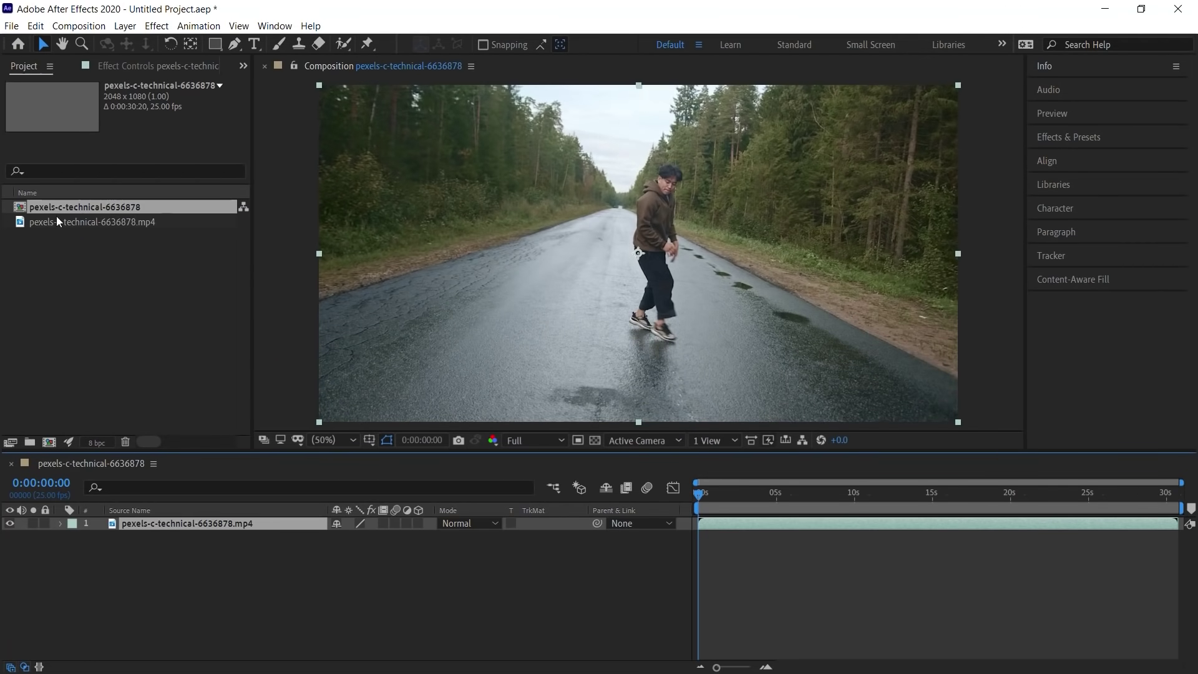
# Rename the new composition to 'Video FXs'.
pyautogui.click(145, 207)
pyautogui.press('Return')
pyautogui.write('Video FXs')
pyautogui.press('Return')
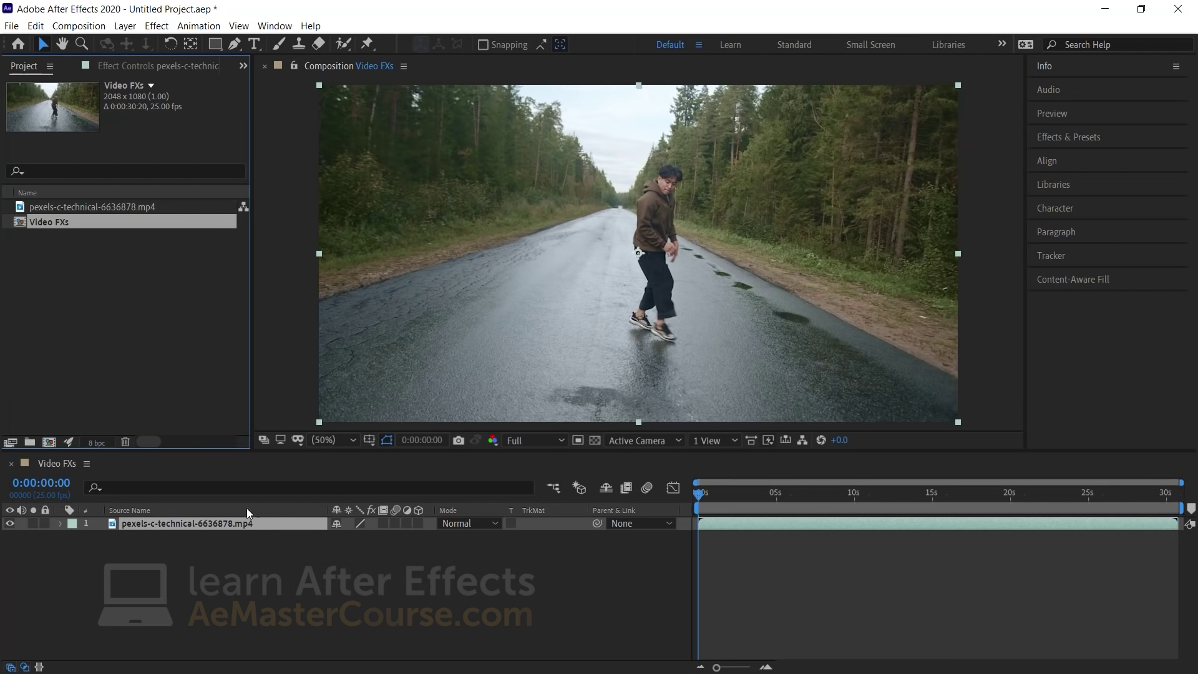
# Set the work area from 10s to 18s and trim the comp to it.
pyautogui.click(259, 523)
pyautogui.moveTo(713, 493); pyautogui.dragTo(1190, 513)
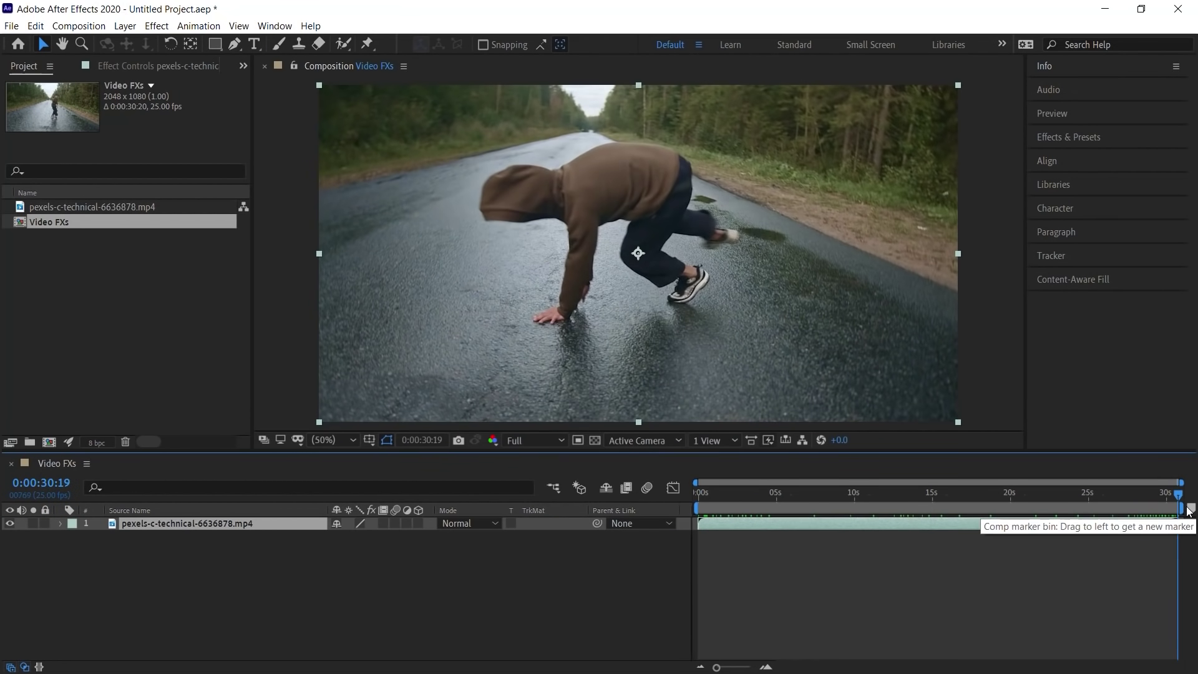
pyautogui.click(855, 495)
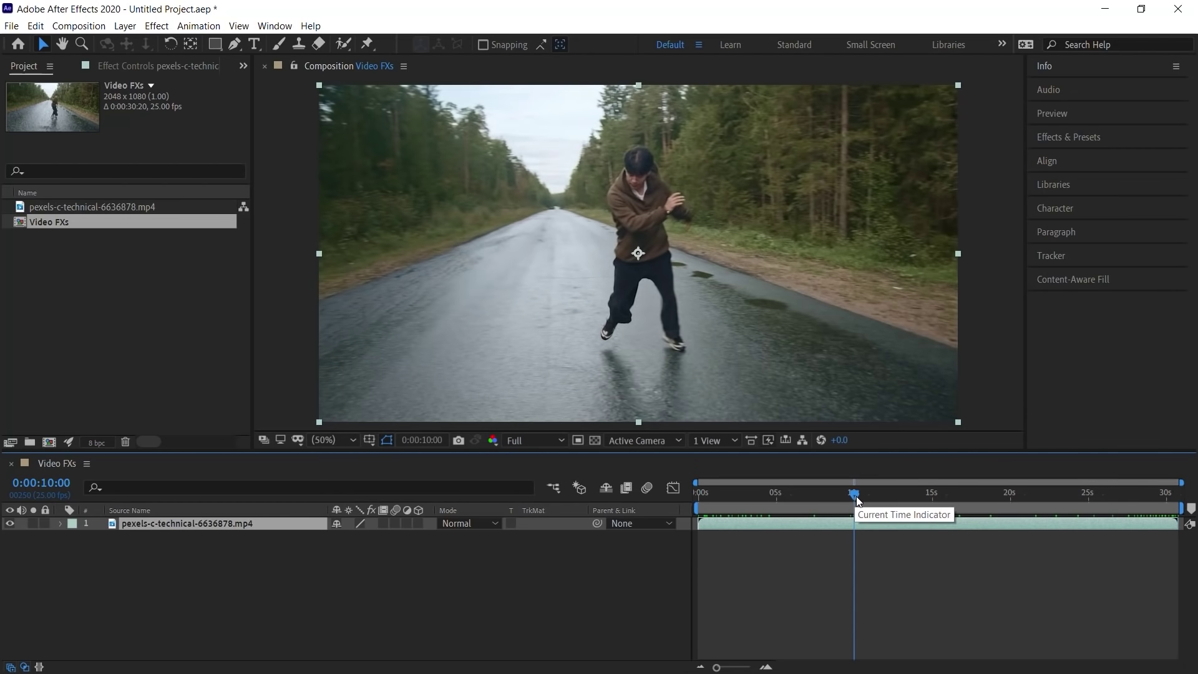
pyautogui.press('b')
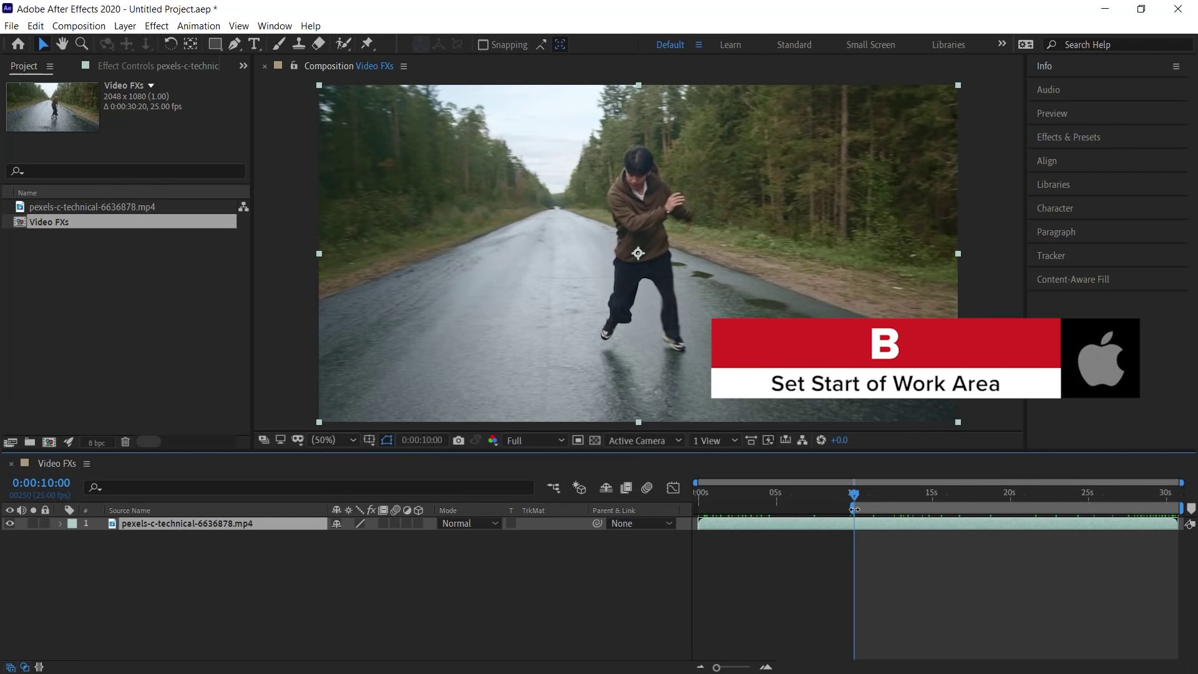
pyautogui.click(978, 493)
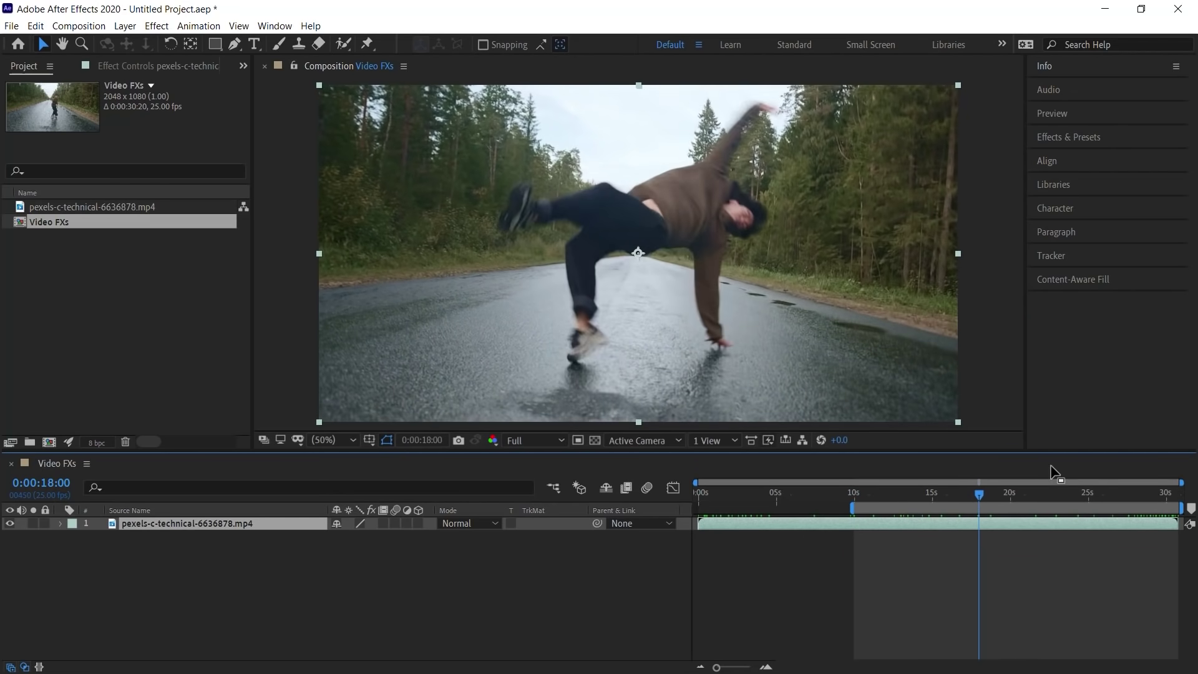
pyautogui.press('n')
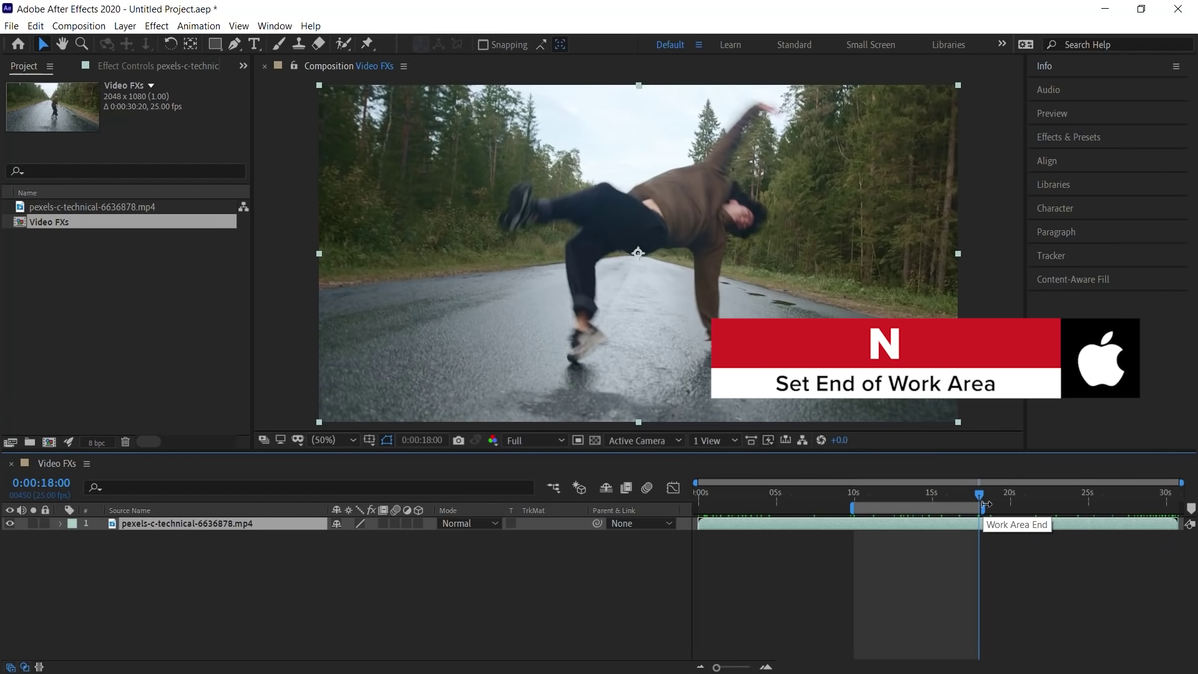
pyautogui.rightClick(908, 509)
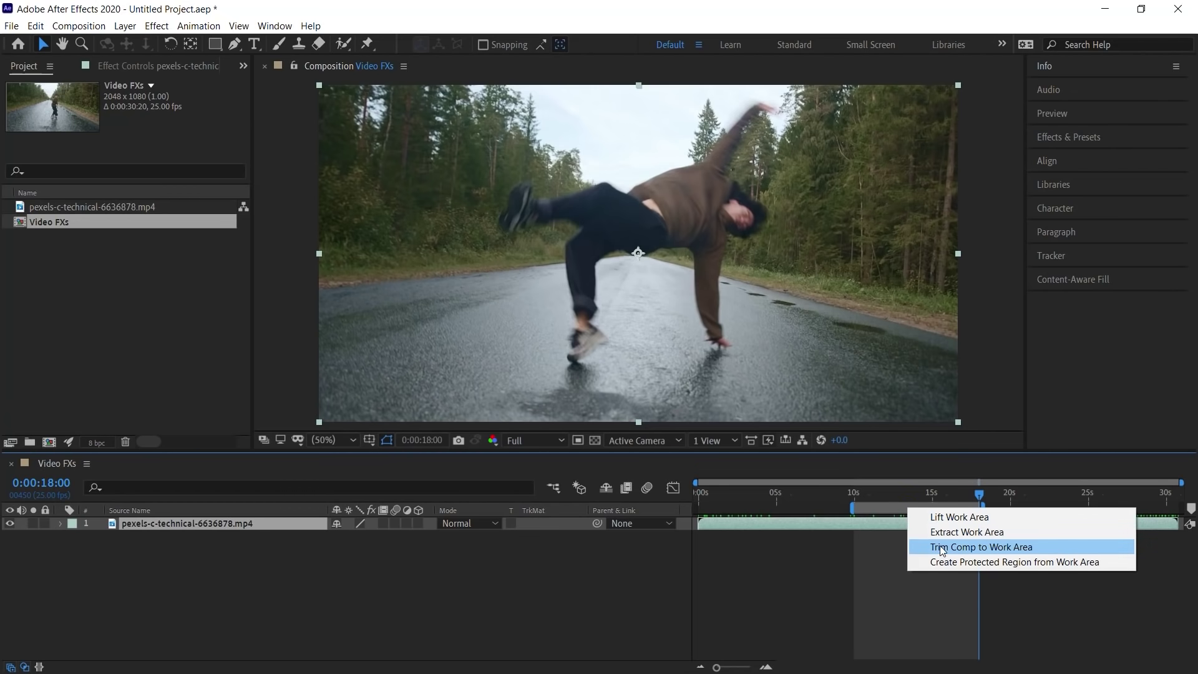
pyautogui.click(1054, 547)
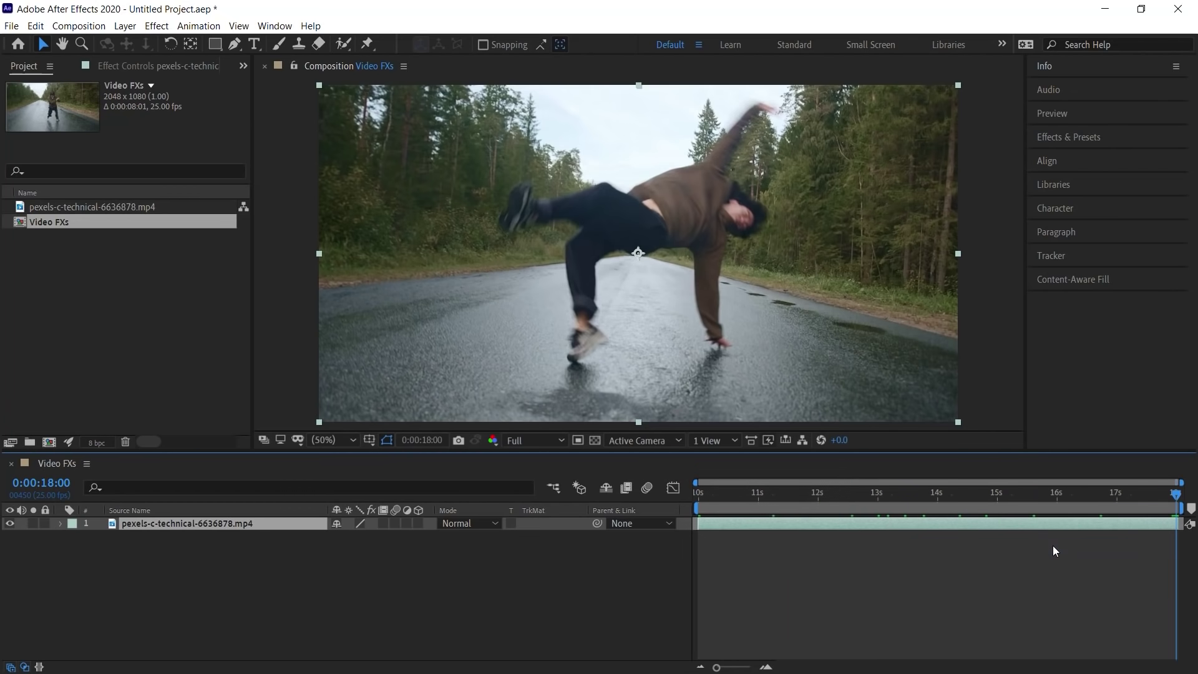
# Return to the comp start and set Fast Previews to Final Quality and Resolution to Full.
pyautogui.press('Home')
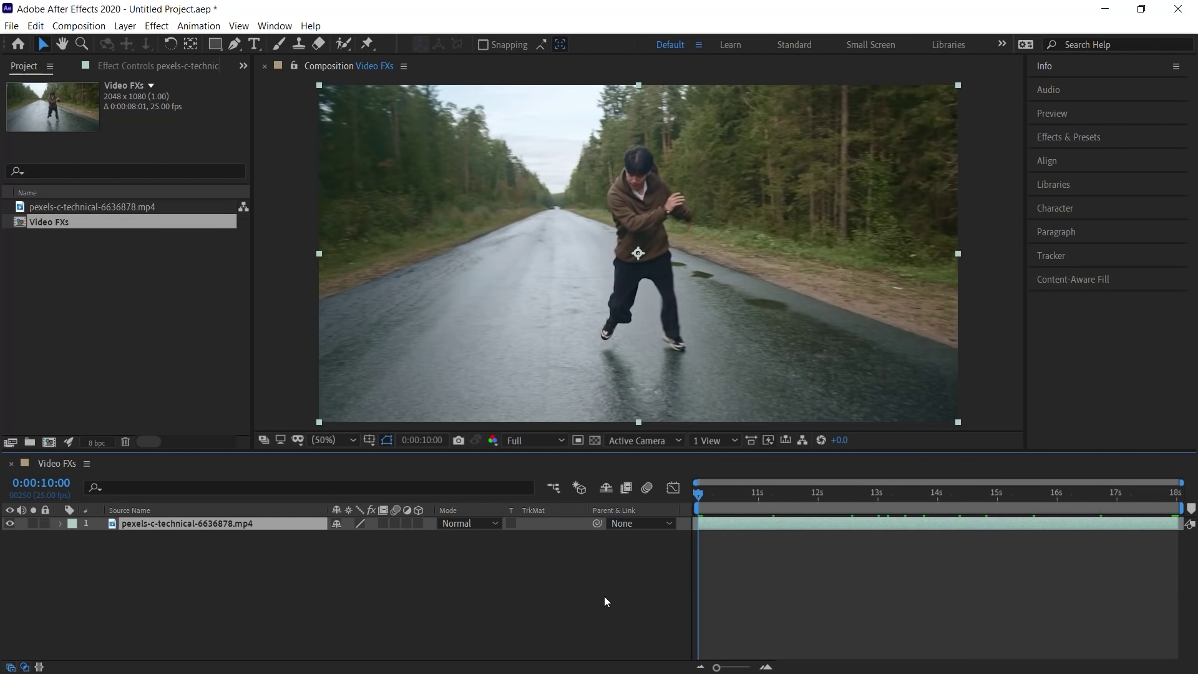
pyautogui.click(769, 443)
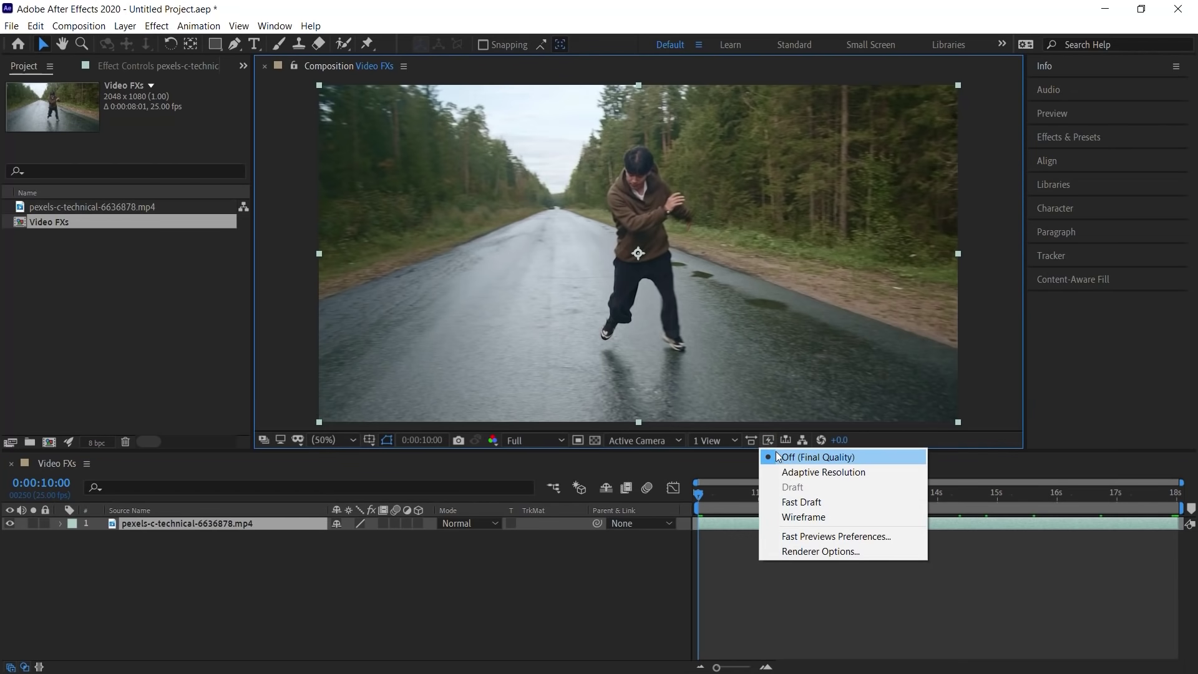
pyautogui.click(842, 459)
pyautogui.click(558, 441)
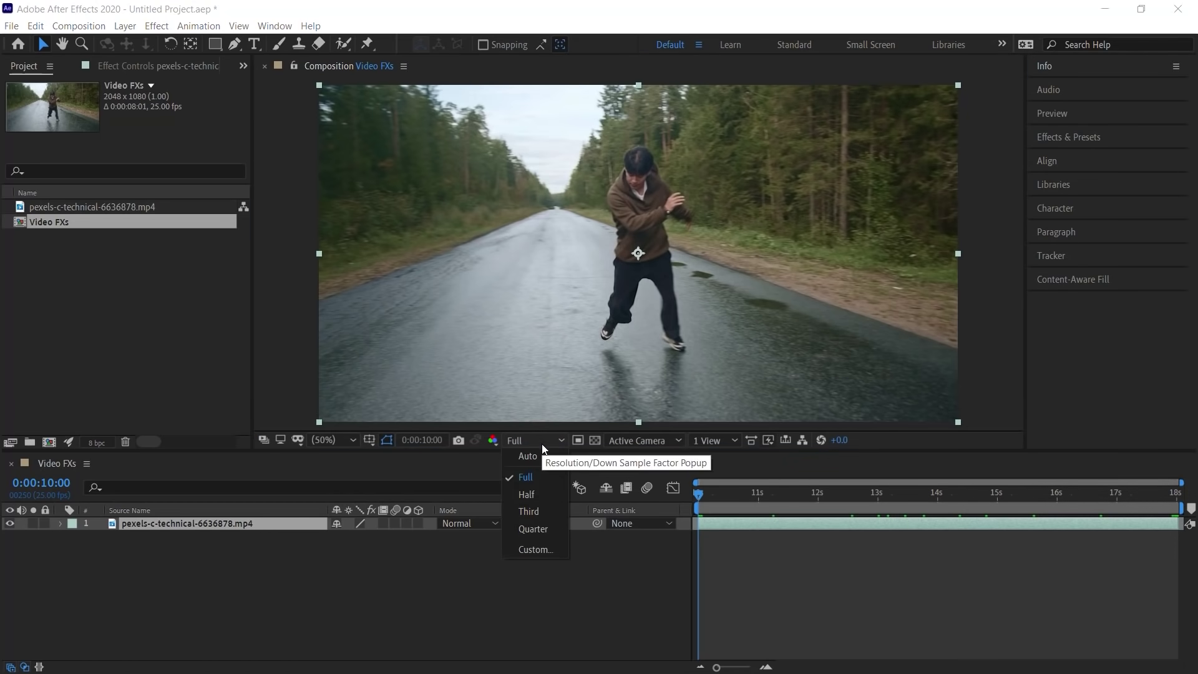
pyautogui.click(539, 477)
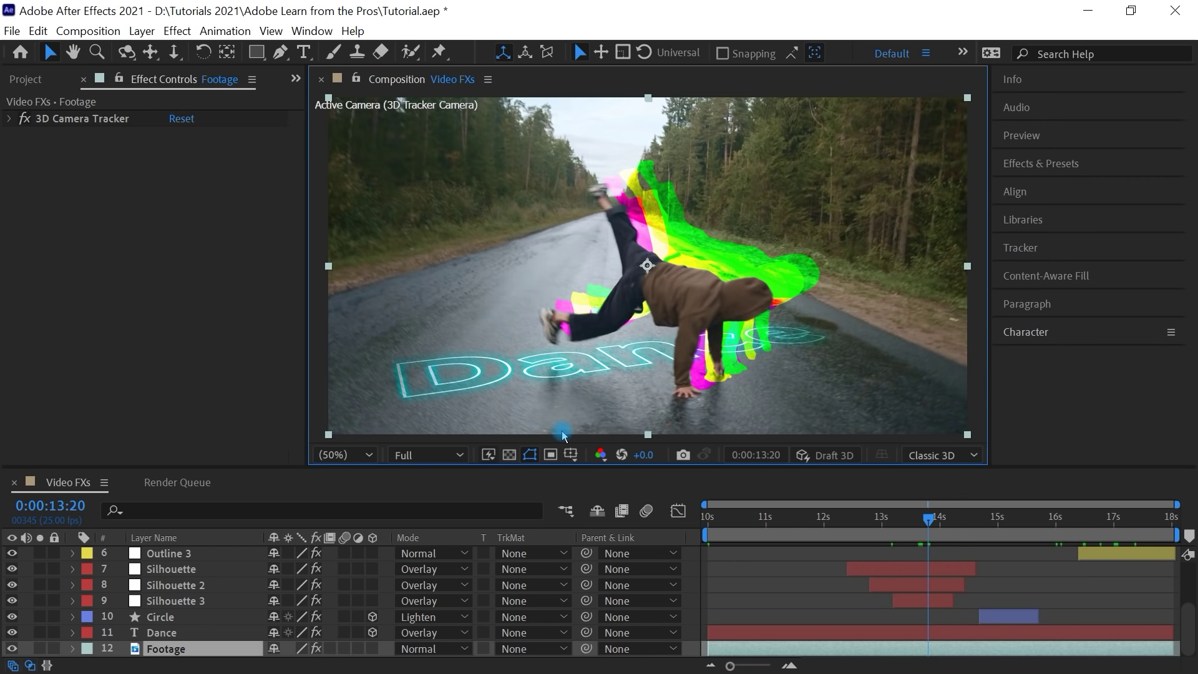
# Check the viewer resolution and keep Fast Previews at Final Quality.
pyautogui.click(460, 454)
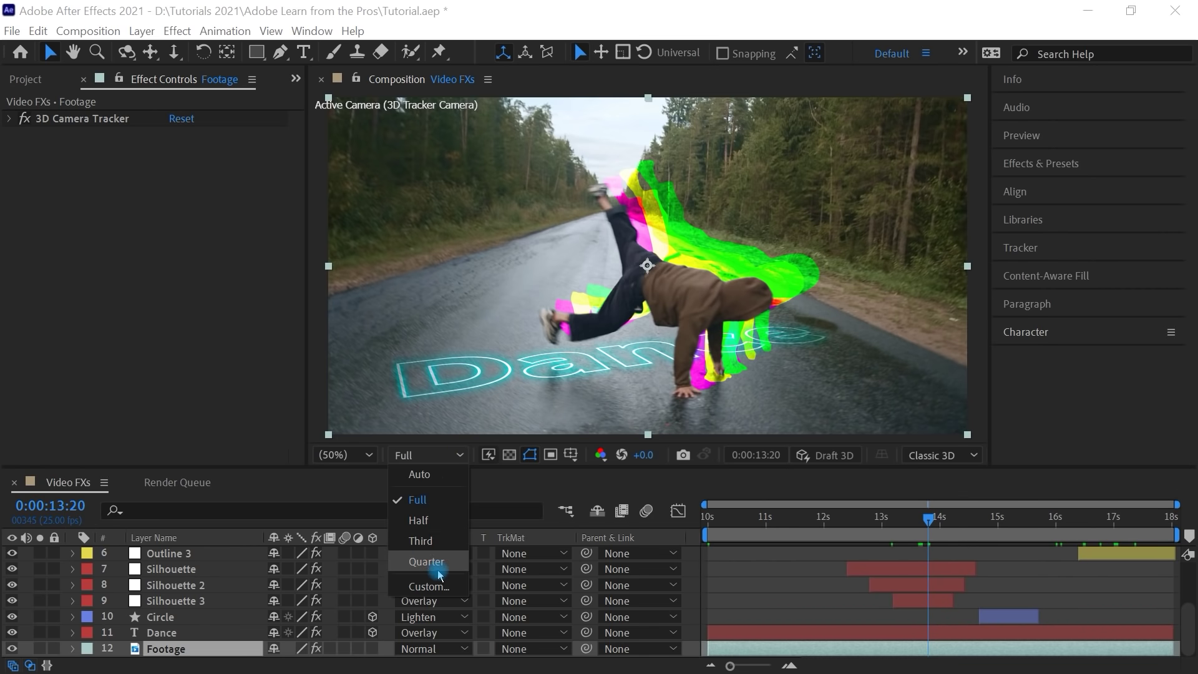
pyautogui.click(491, 454)
pyautogui.click(508, 478)
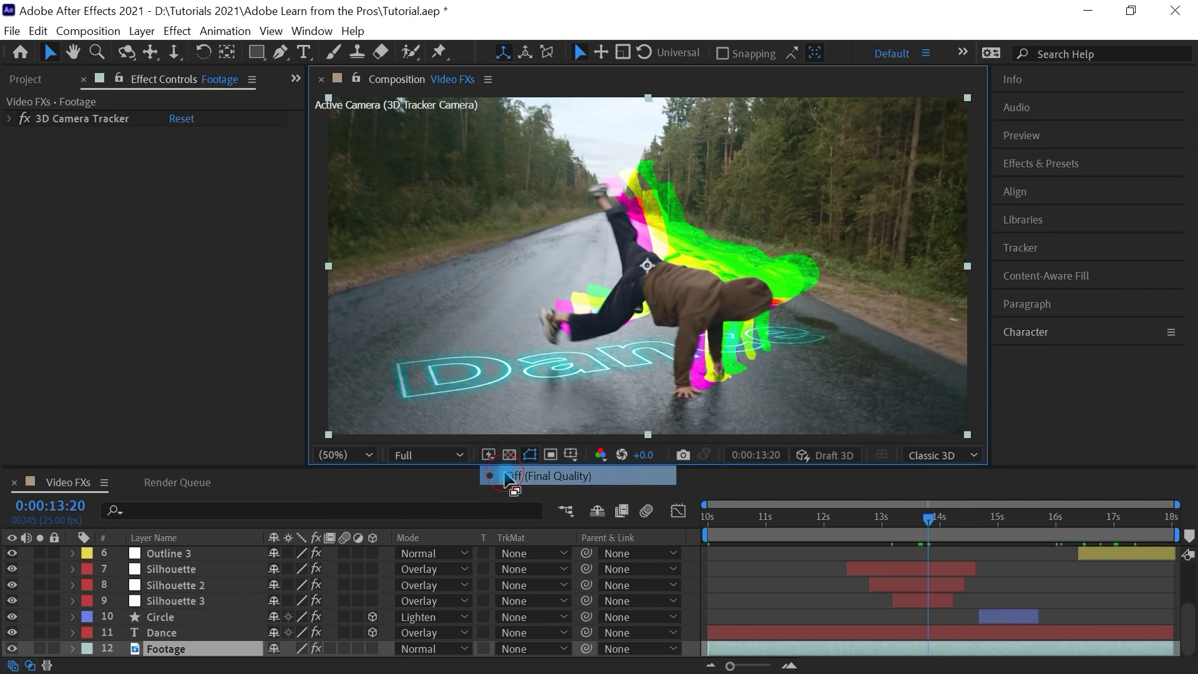
# Enable Draft 3D and the 3D Ground Plane, and choose the CINEMA 4D renderer.
pyautogui.click(825, 455)
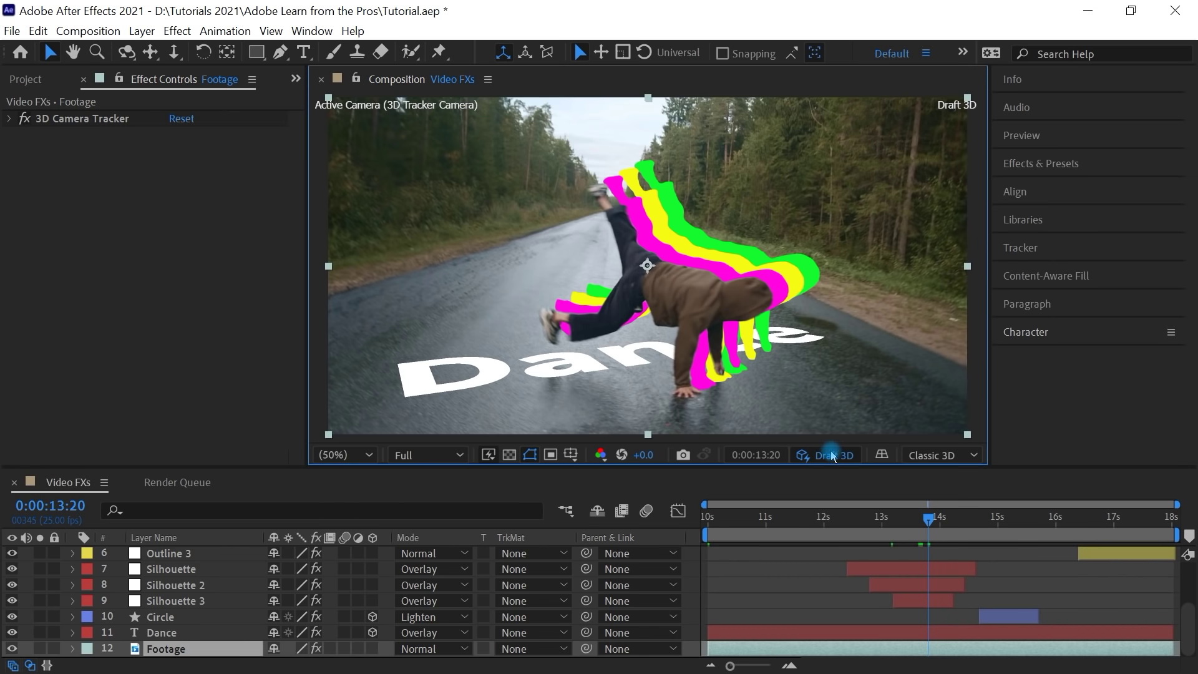
pyautogui.click(880, 456)
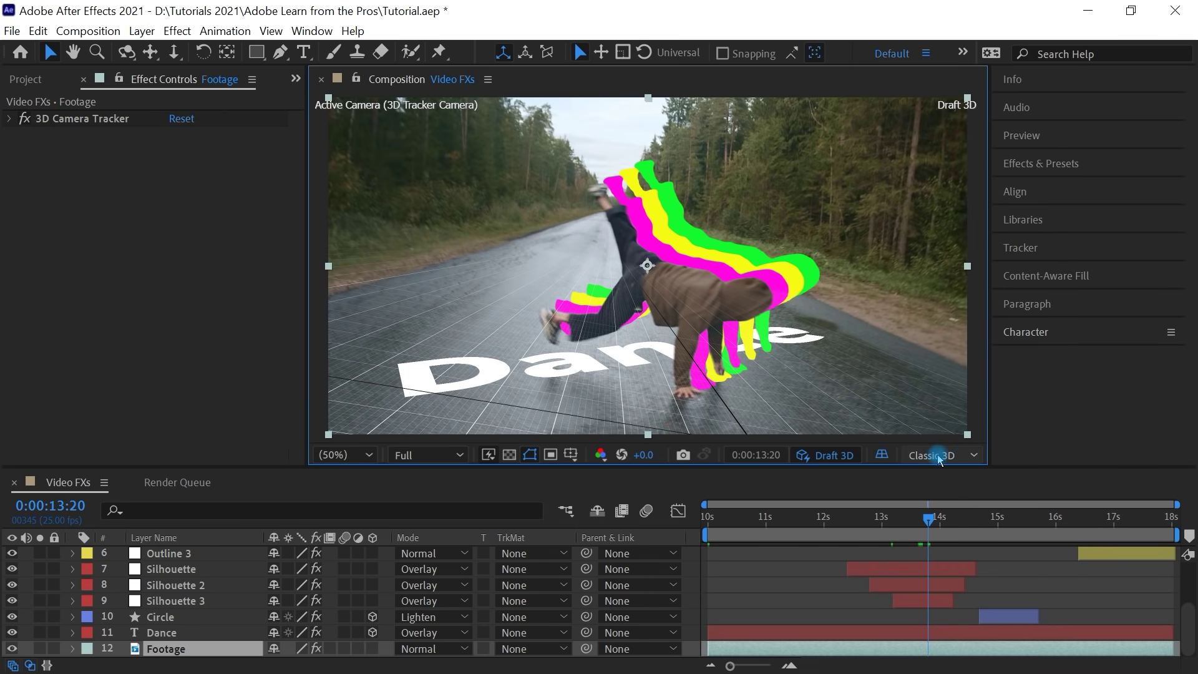
pyautogui.click(967, 456)
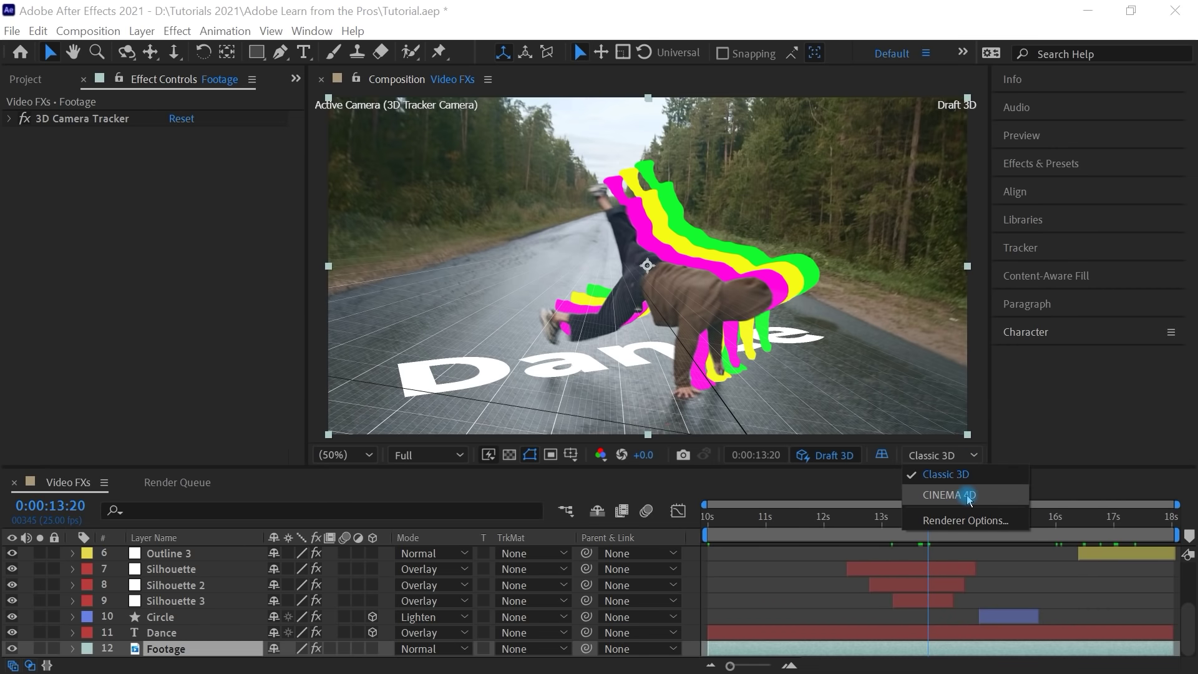
pyautogui.click(978, 496)
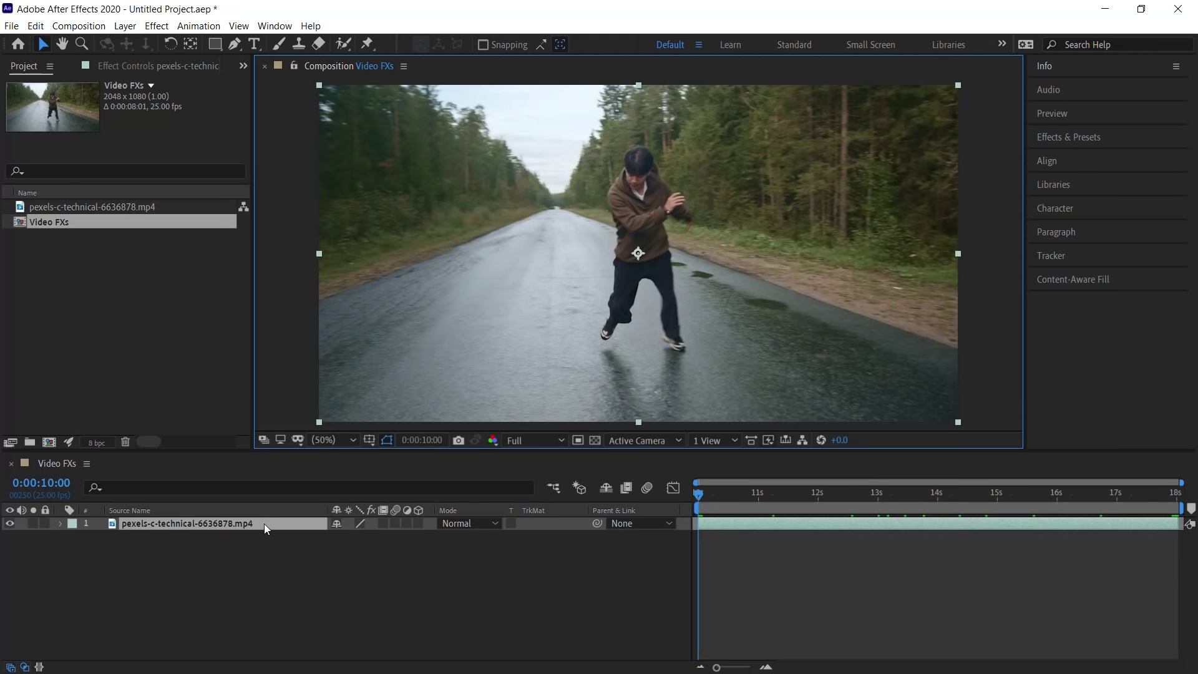
# In the Layer panel, size the Roto Brush and paint the dancer head to foot as foreground.
pyautogui.doubleClick(264, 523)
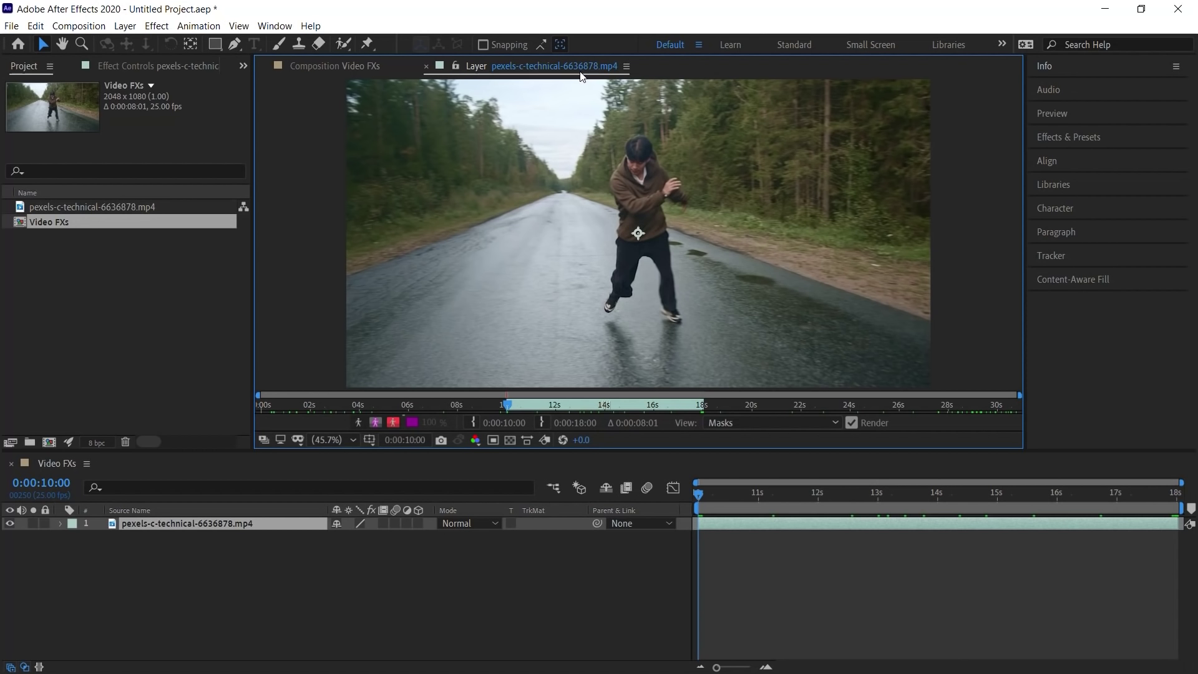
pyautogui.click(343, 45)
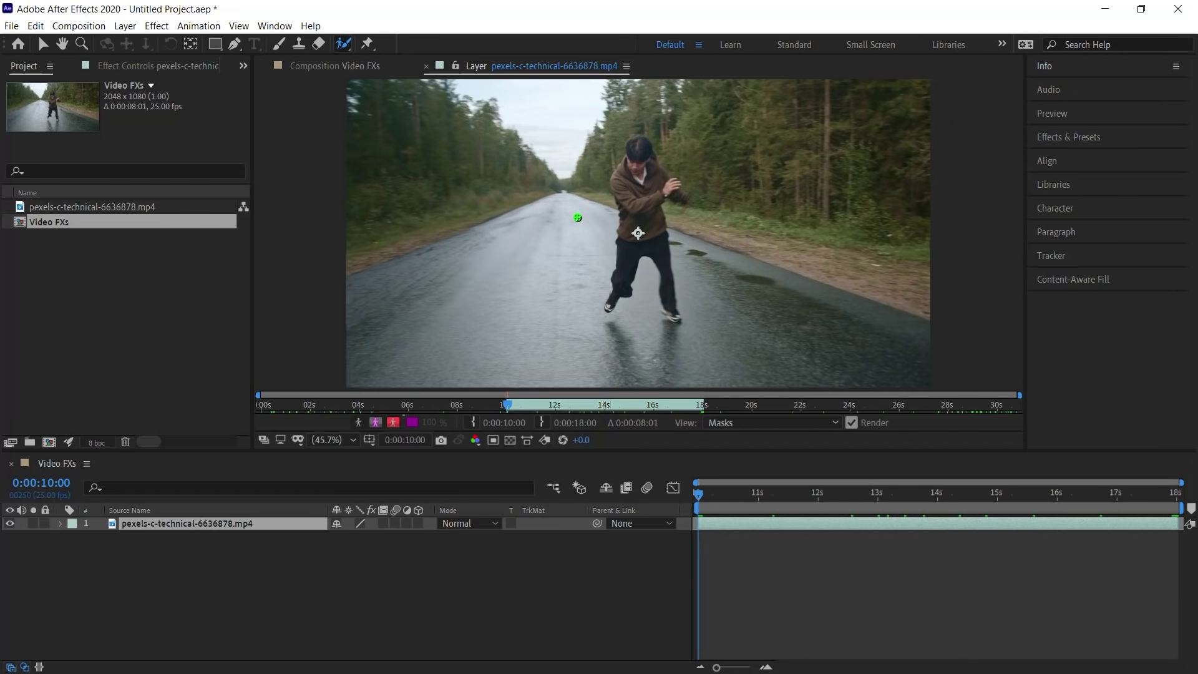
pyautogui.moveTo(578, 218); pyautogui.dragTo(579, 219)
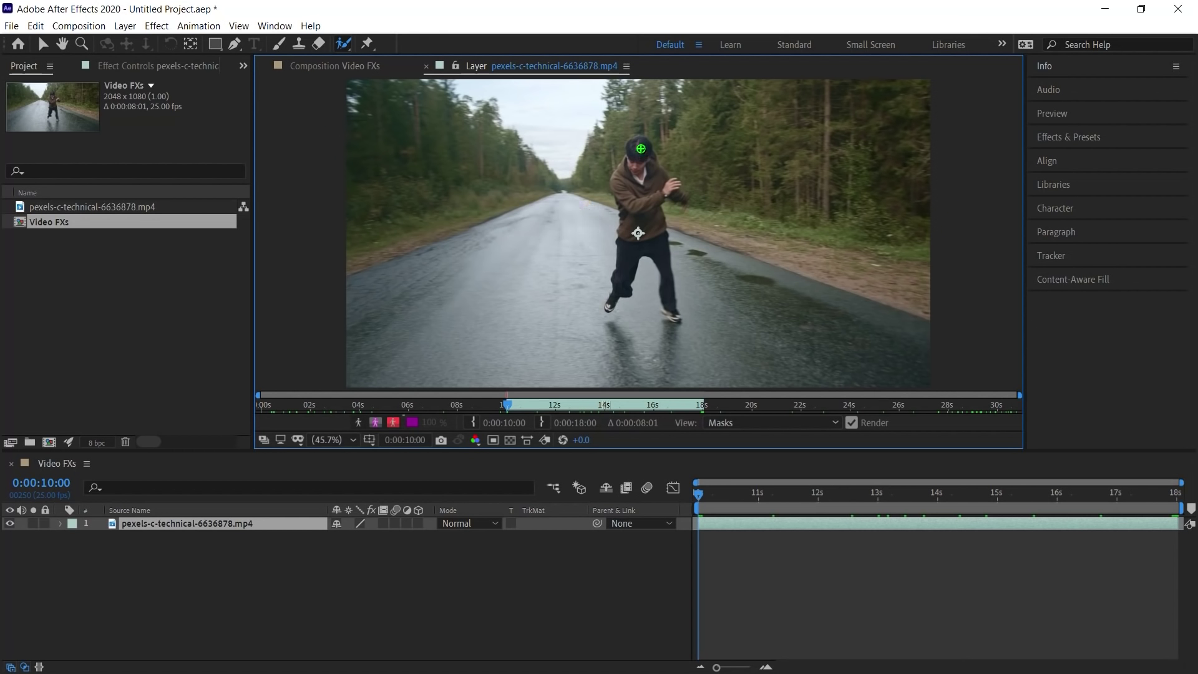
pyautogui.moveTo(641, 144); pyautogui.dragTo(618, 285)
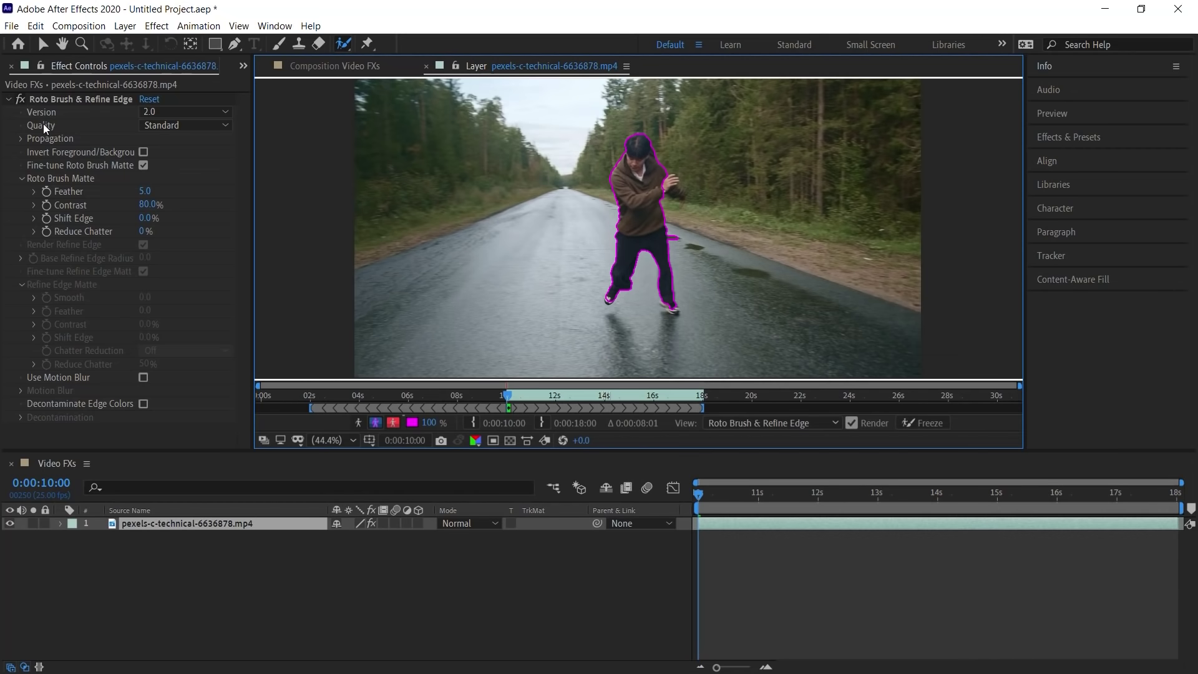
# Set the Roto Brush quality to Best and maximize the Layer panel.
pyautogui.click(161, 126)
pyautogui.click(181, 158)
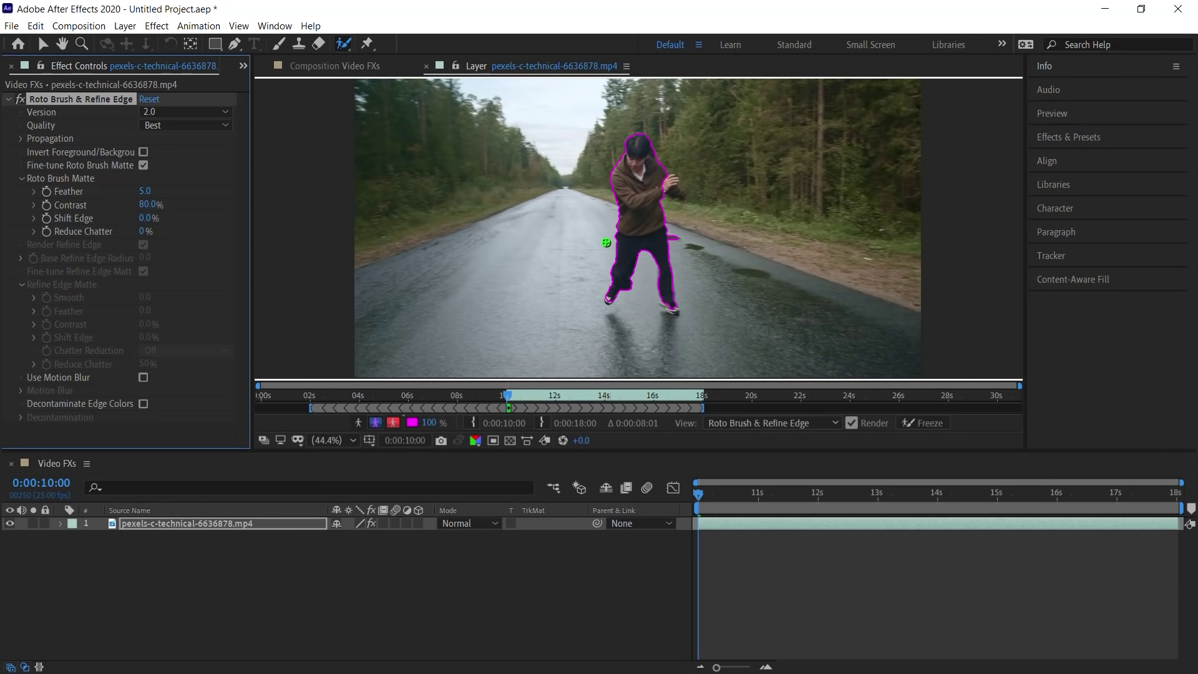
pyautogui.press('`')
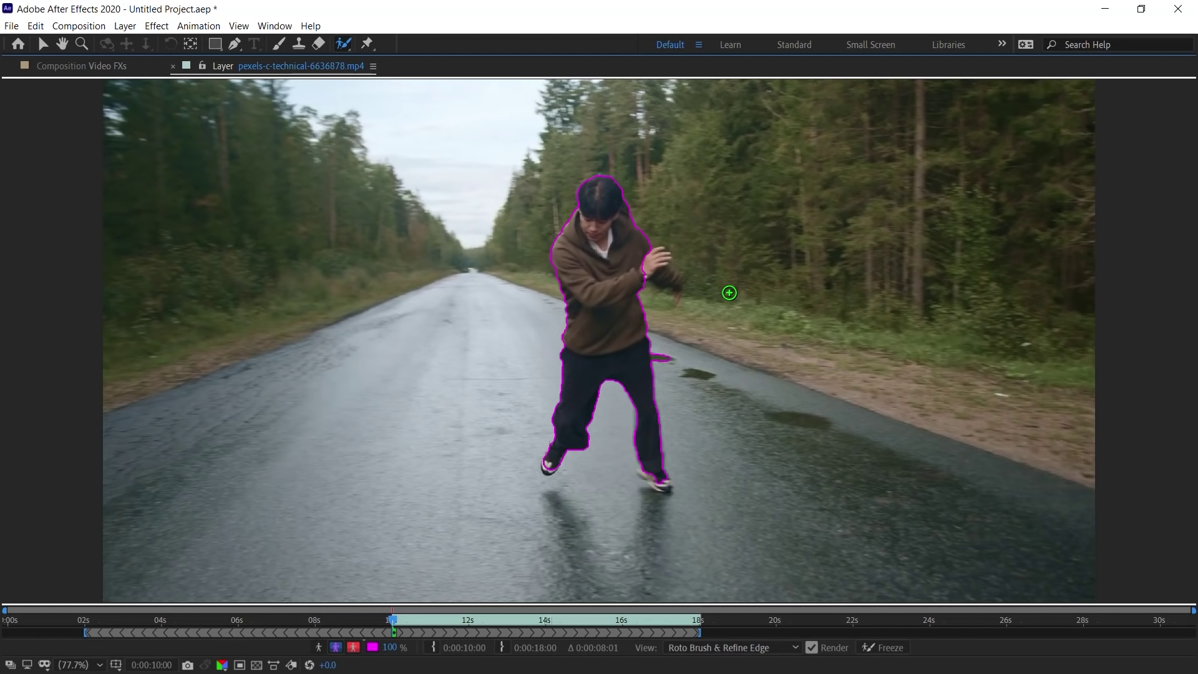
# Add the raised hand and both shoes to the matte, and subtract the road beside the hip.
pyautogui.moveTo(651, 260); pyautogui.dragTo(677, 285)
pyautogui.moveTo(544, 466); pyautogui.dragTo(549, 469)
pyautogui.moveTo(643, 472); pyautogui.dragTo(664, 487)
pyautogui.press('alt')
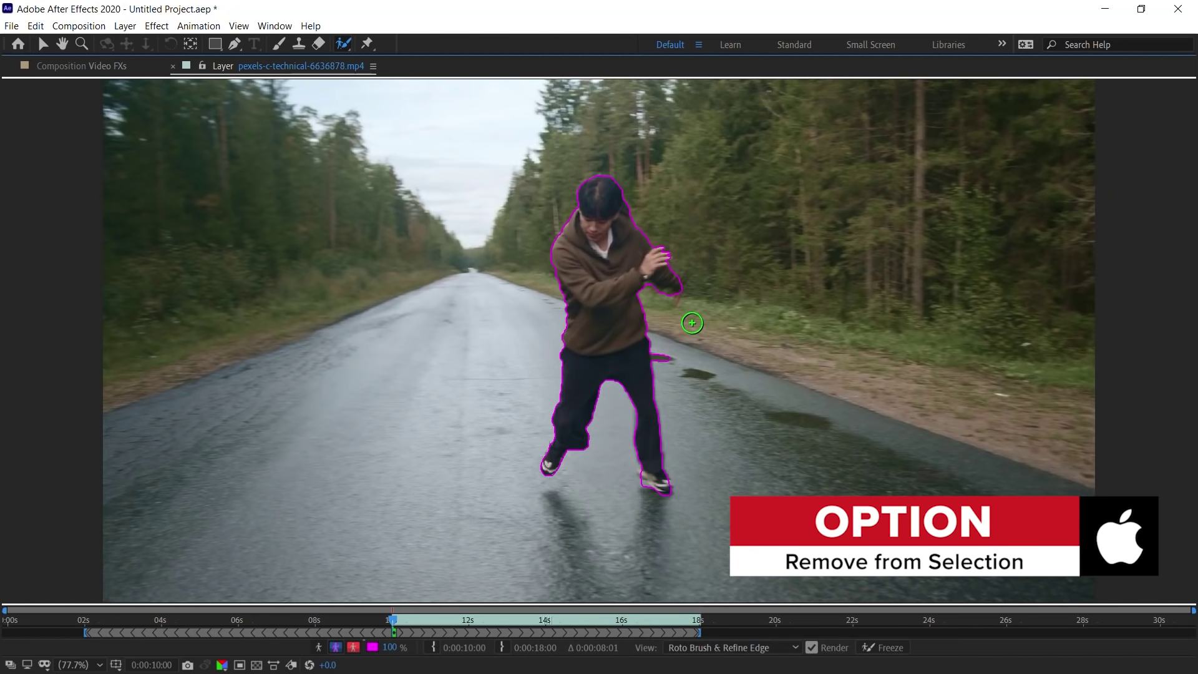
pyautogui.press('alt')
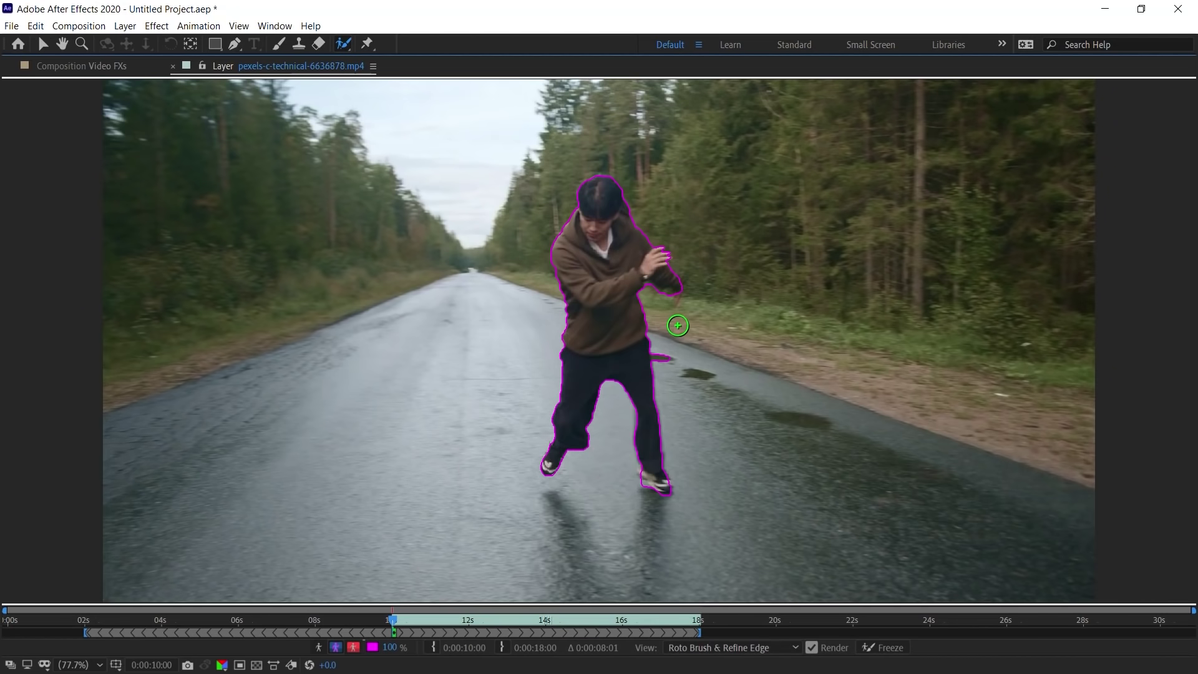
pyautogui.press('alt')
pyautogui.moveTo(655, 358); pyautogui.dragTo(665, 358)
# Step forward frame by frame, letting the matte propagate and checking the outline.
pyautogui.press('pagedown')
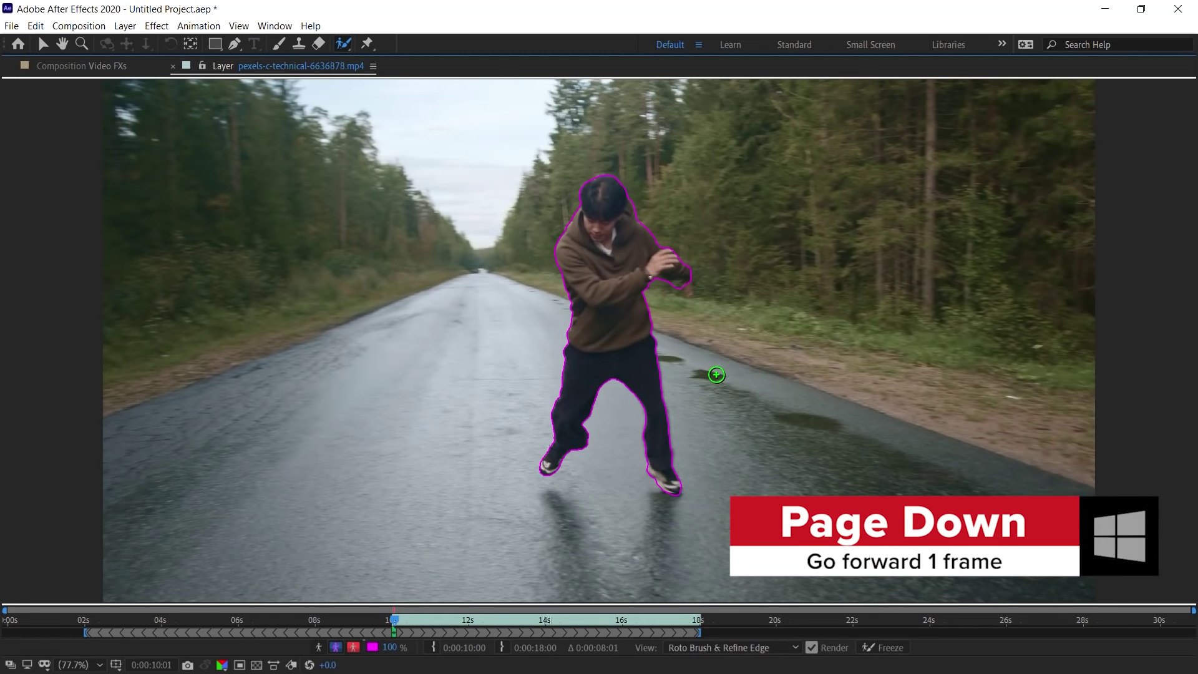
pyautogui.press('pagedown')
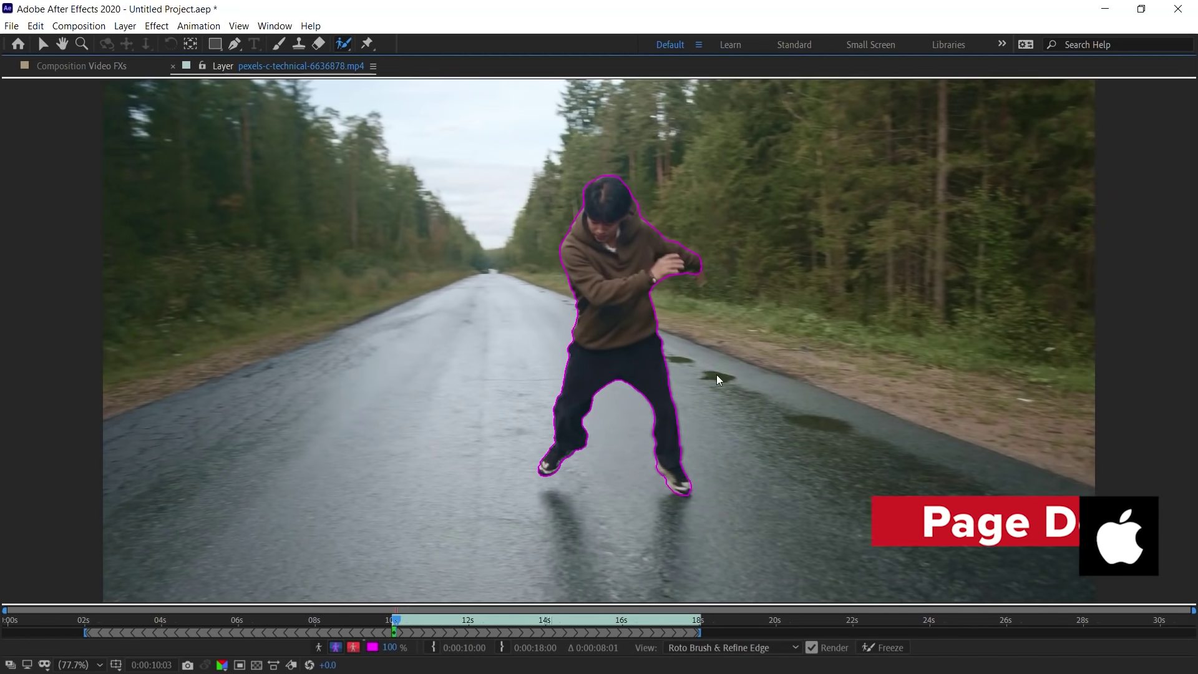
pyautogui.press('pagedown')
pyautogui.press('pagedown')
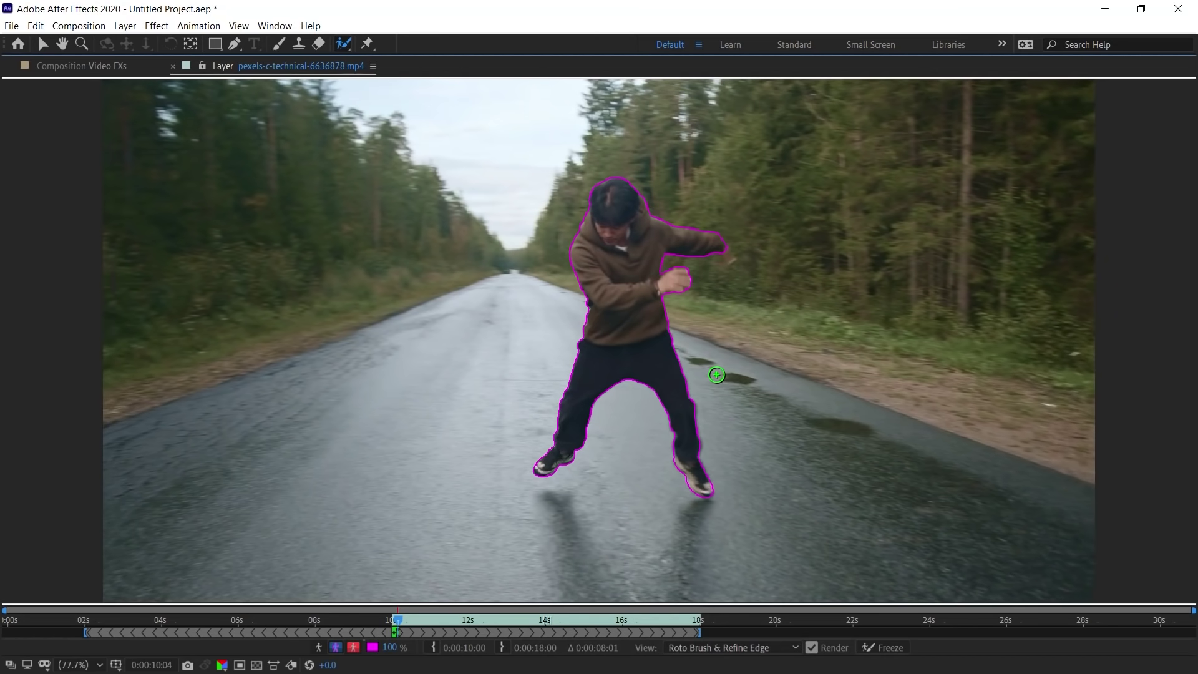
pyautogui.press('pagedown')
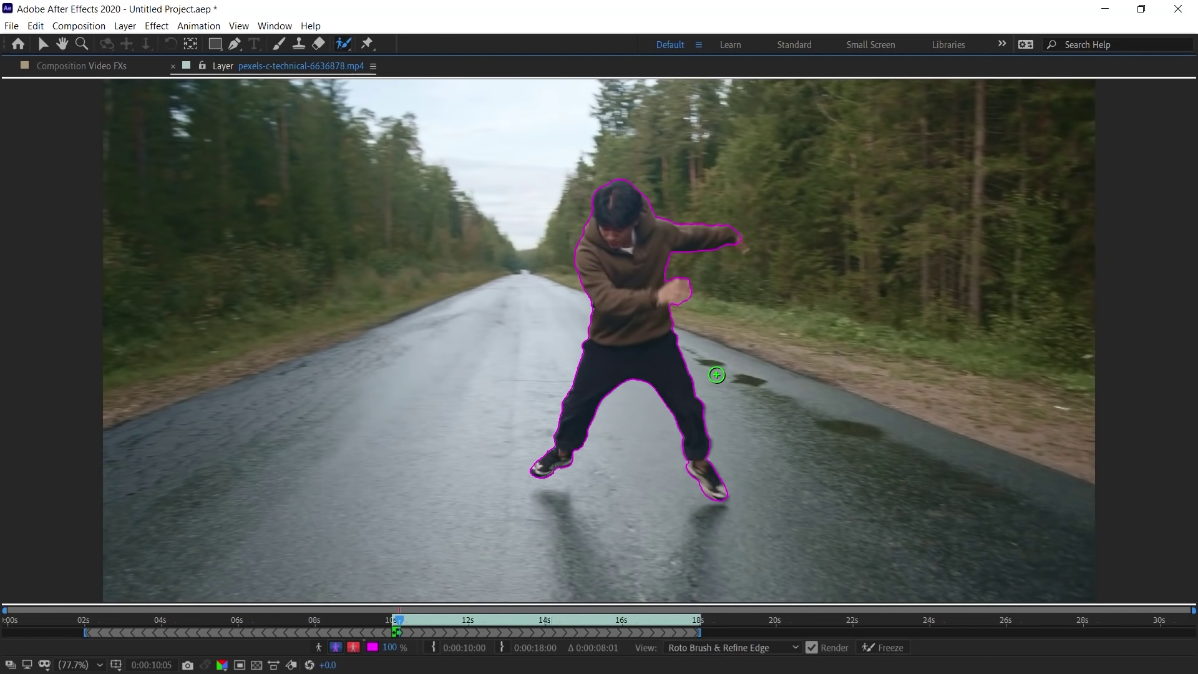
pyautogui.press('pagedown')
pyautogui.press('pagedown')
pyautogui.press('pagedown')
pyautogui.press('pagedown')
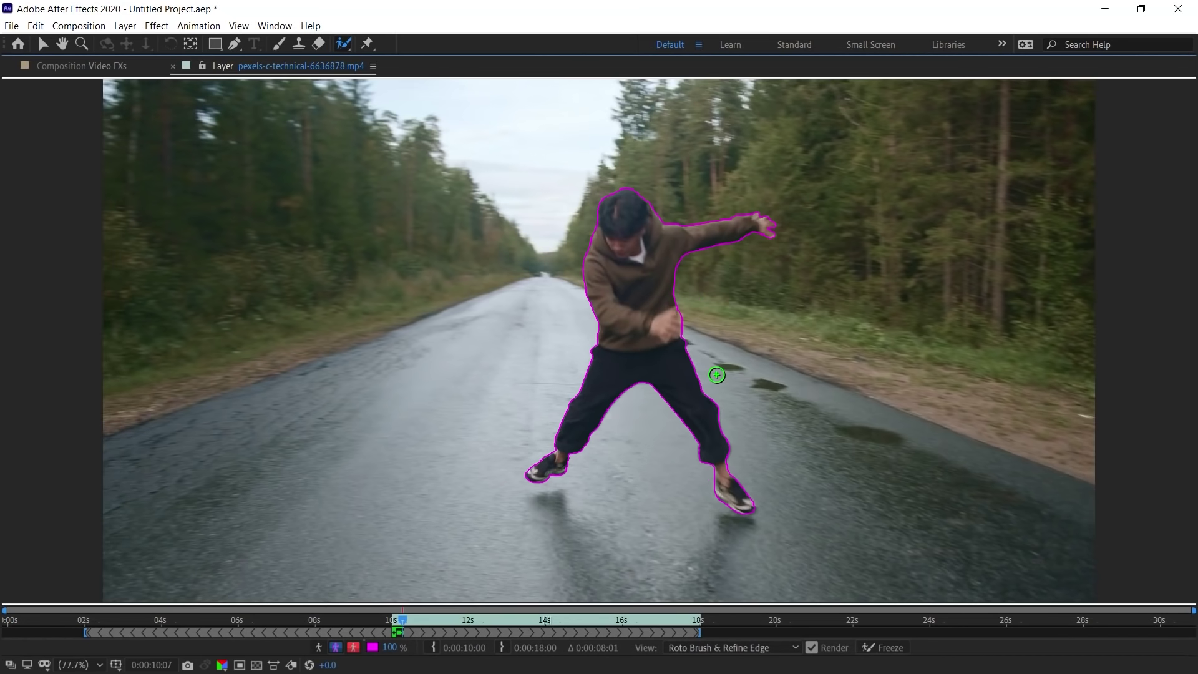
pyautogui.press('pagedown')
pyautogui.press('pagedown')
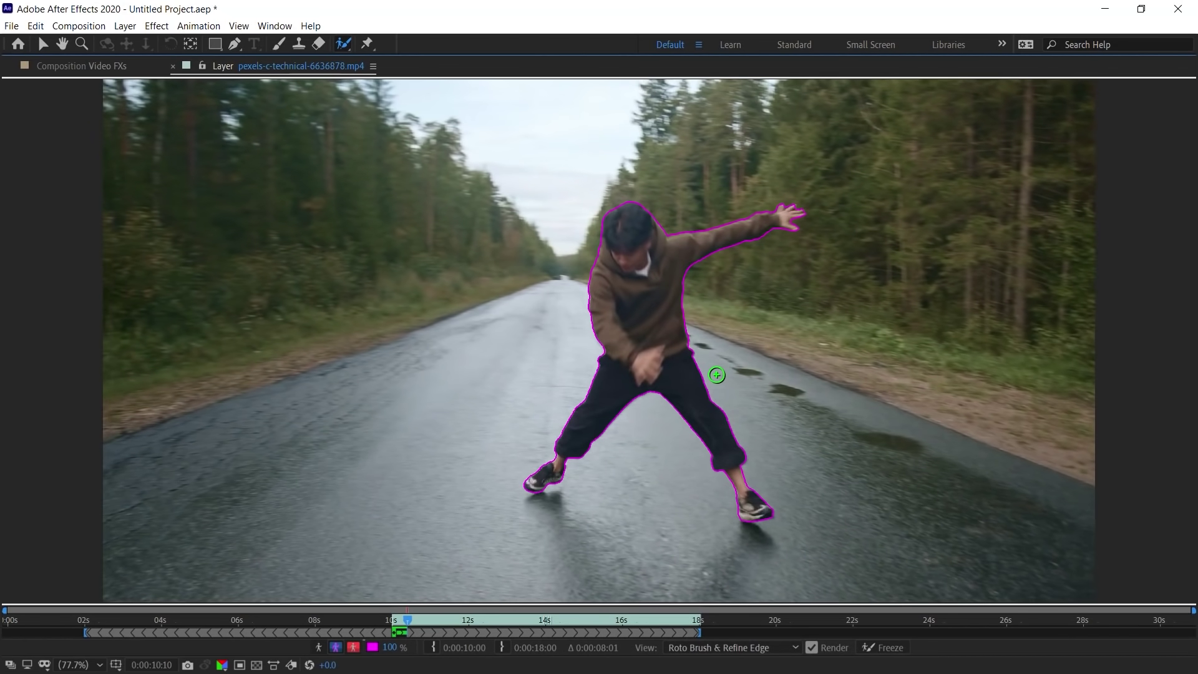
pyautogui.press('pagedown')
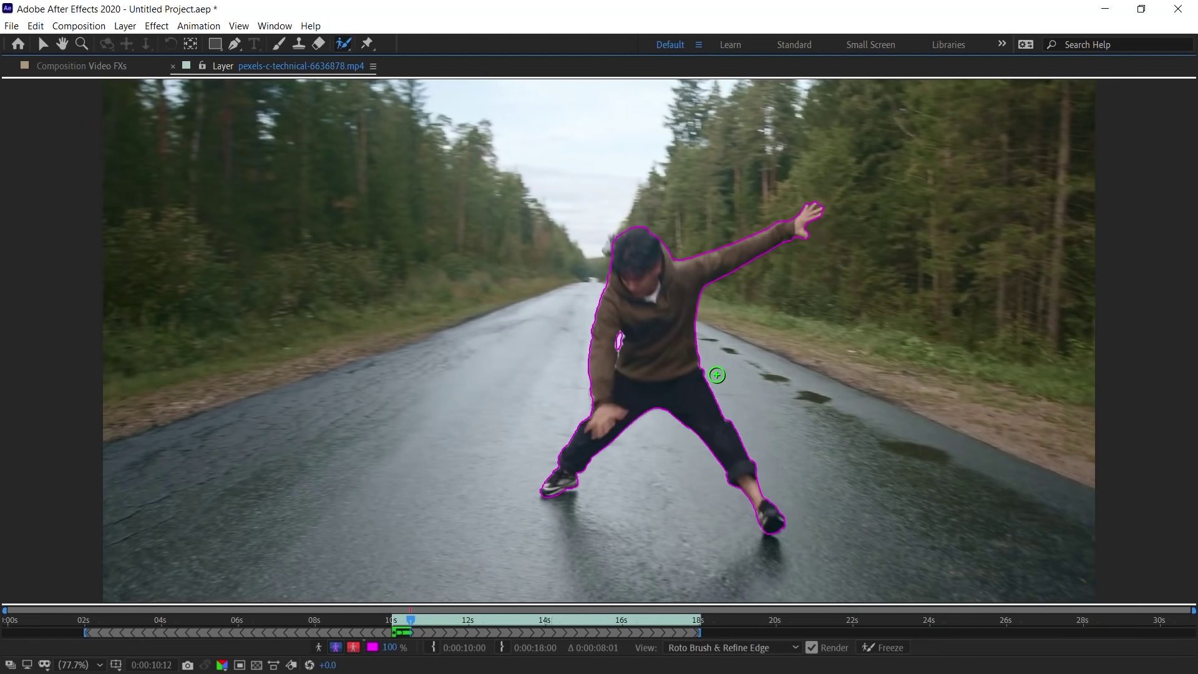
pyautogui.press('pagedown')
pyautogui.press('pagedown')
pyautogui.press('pagedown')
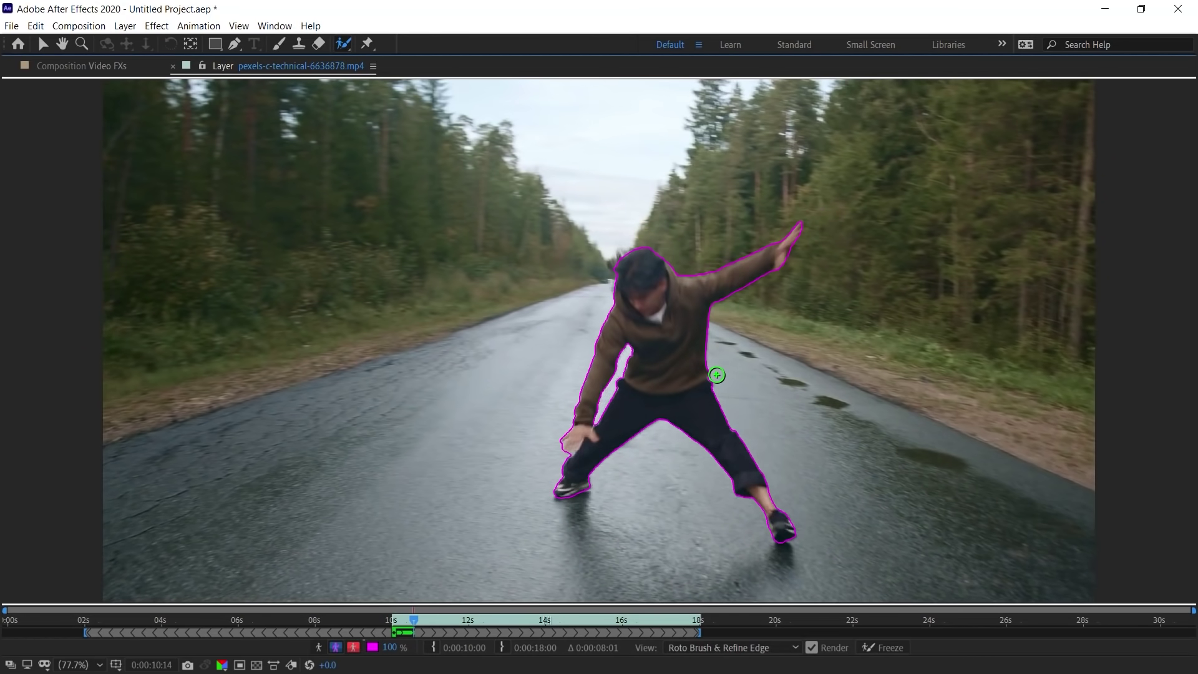
pyautogui.press('pagedown')
pyautogui.press('pagedown')
pyautogui.press('pagedown')
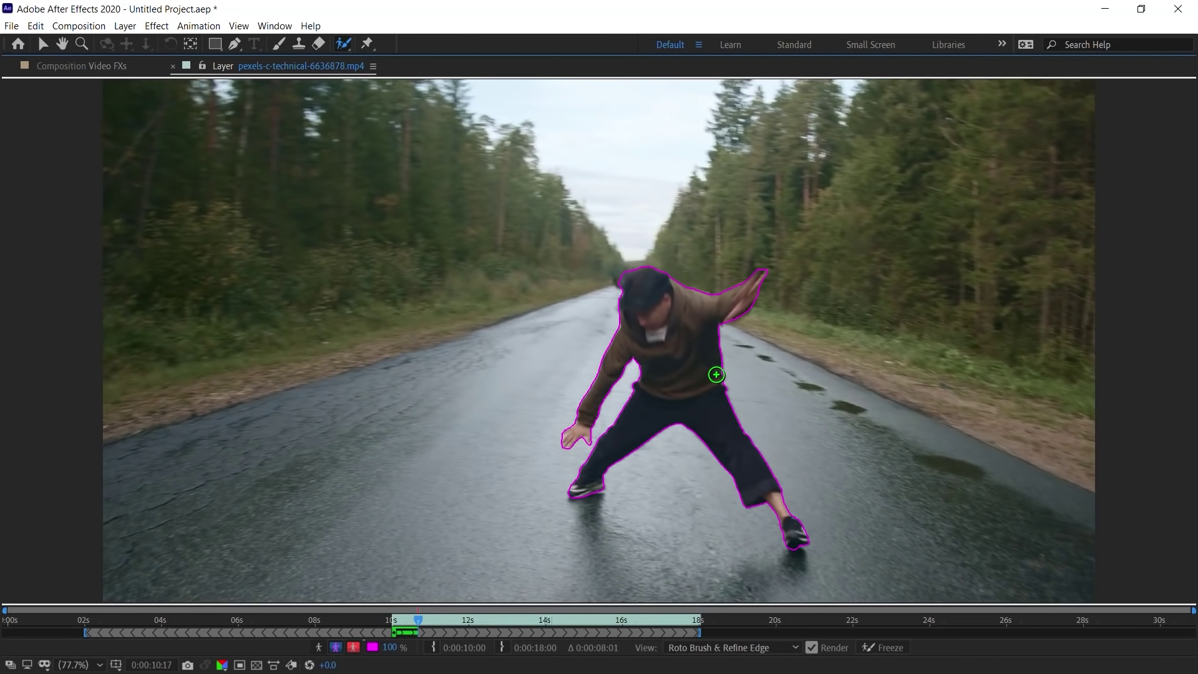
pyautogui.press('pagedown')
pyautogui.press('pagedown')
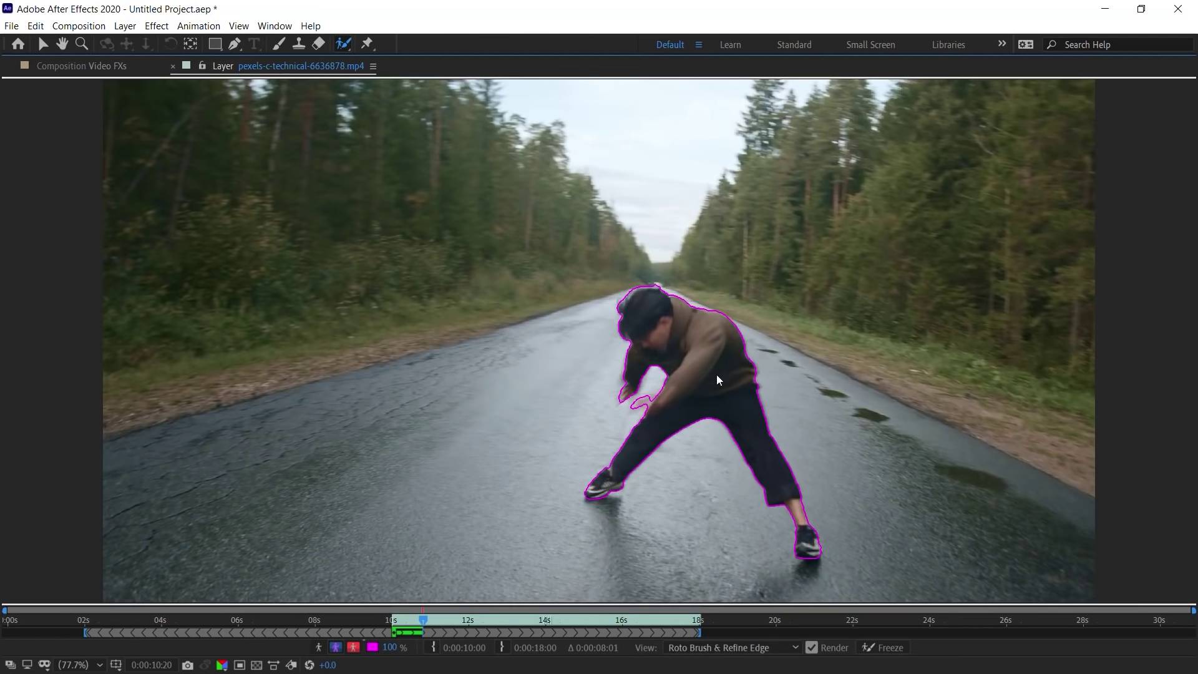
pyautogui.press('pagedown')
pyautogui.press('pagedown')
pyautogui.press('pagedown')
pyautogui.press('pagedown')
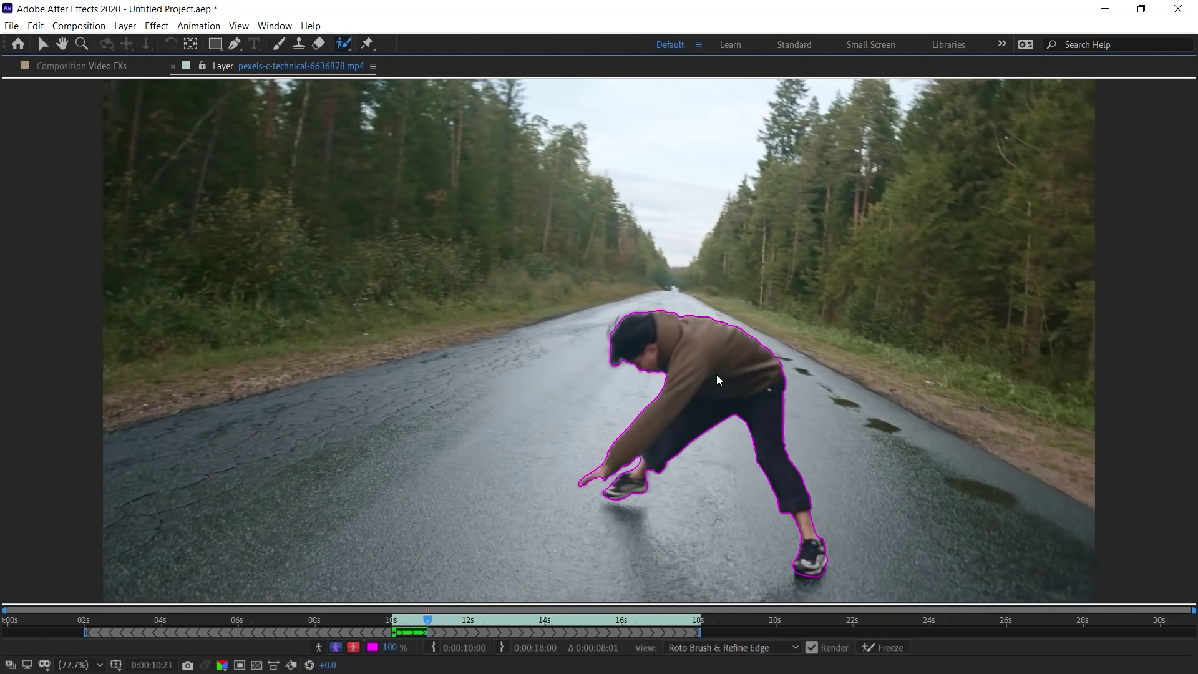
pyautogui.press('pagedown')
pyautogui.press('pagedown')
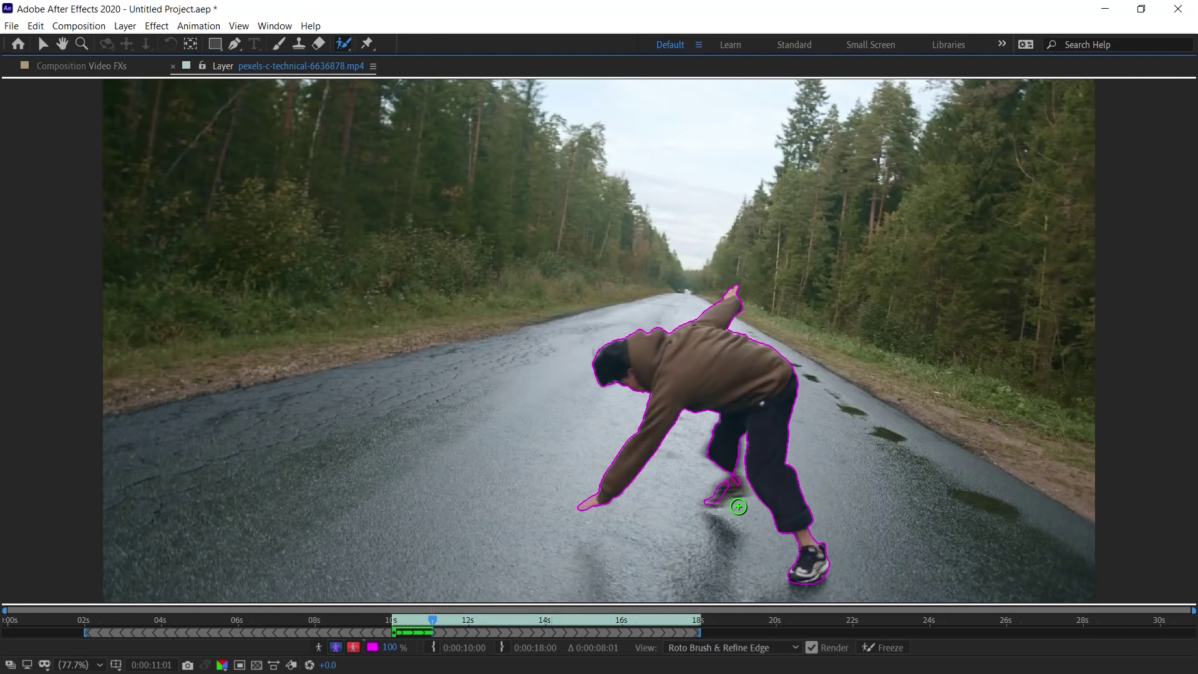
# Add the back and raised feet, remove the stray area by the leg, and propagate ahead.
pyautogui.moveTo(721, 486); pyautogui.dragTo(737, 493)
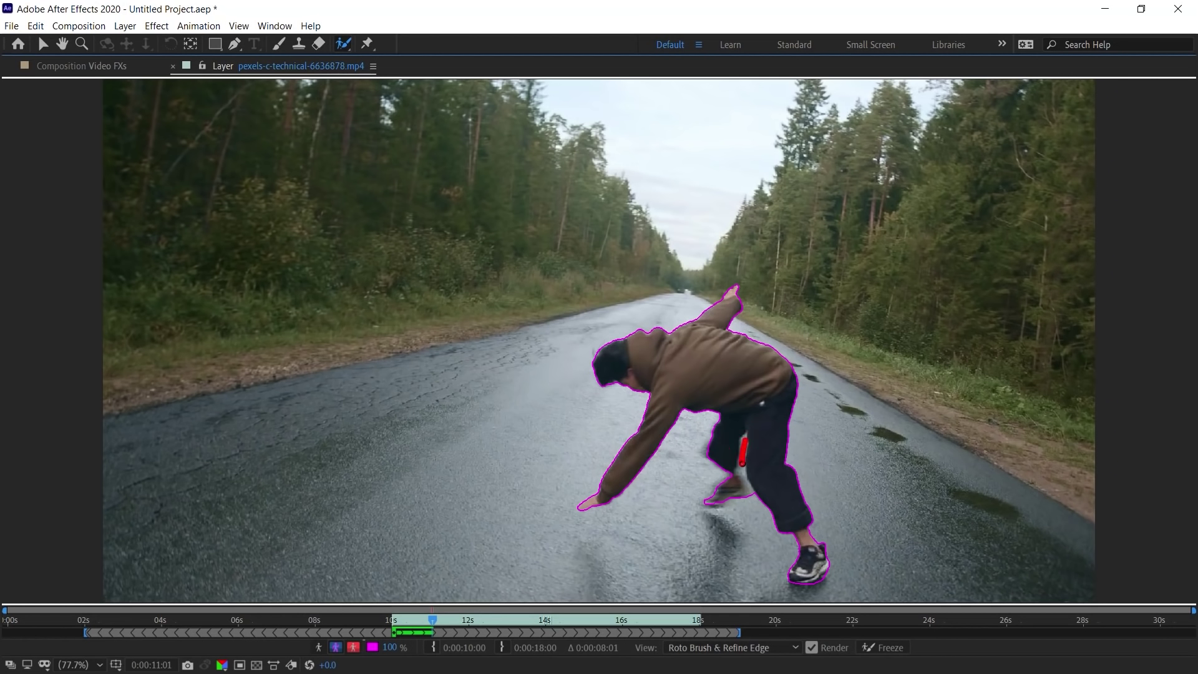
pyautogui.moveTo(743, 472); pyautogui.dragTo(747, 472)
pyautogui.press('pagedown')
pyautogui.press('pagedown')
pyautogui.press('pagedown')
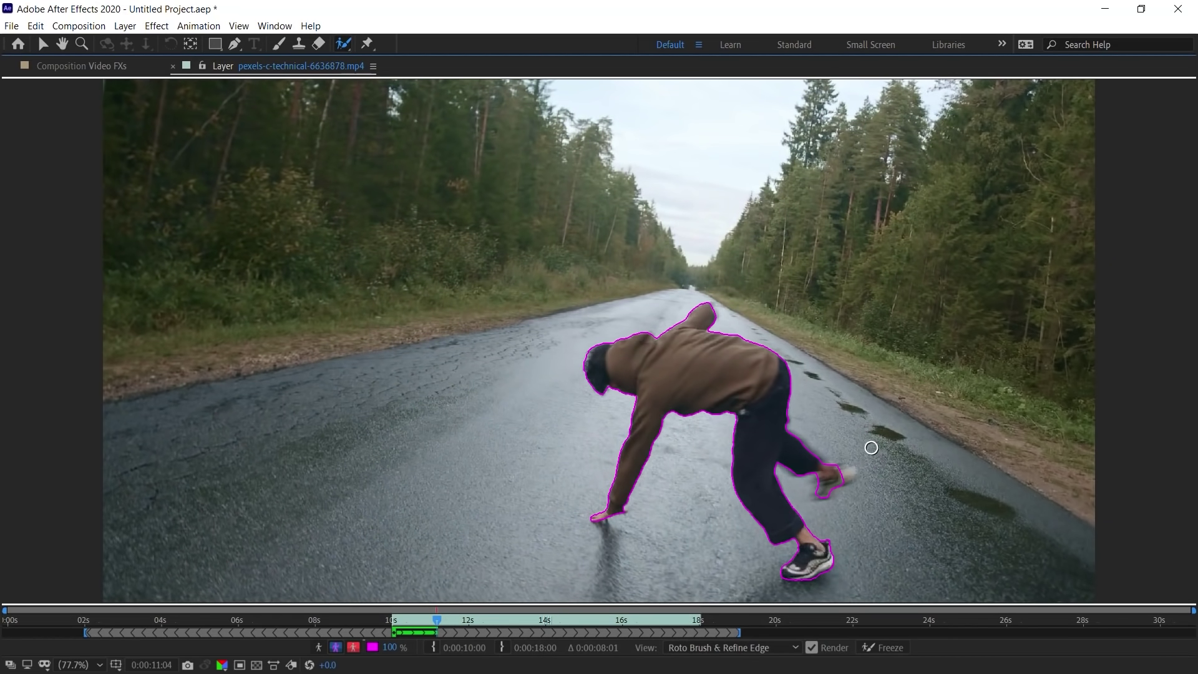
pyautogui.moveTo(838, 479); pyautogui.dragTo(847, 474)
pyautogui.press('space')
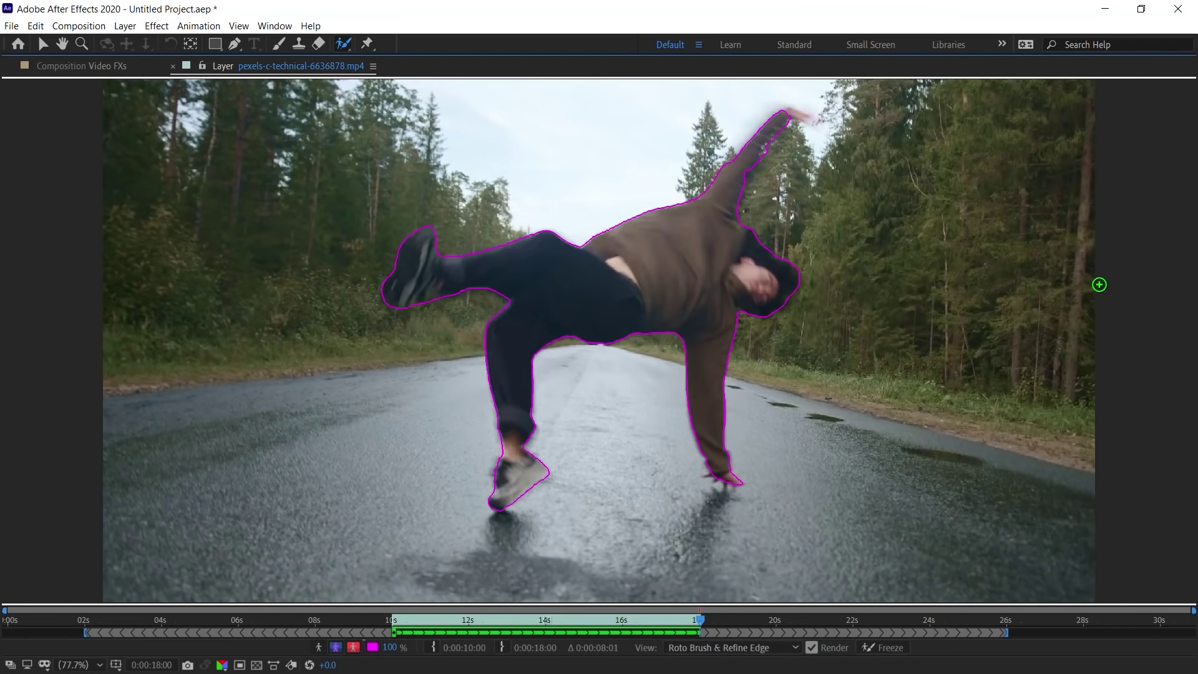
# Freeze the Roto Brush propagation across all 204 frames.
pyautogui.click(886, 648)
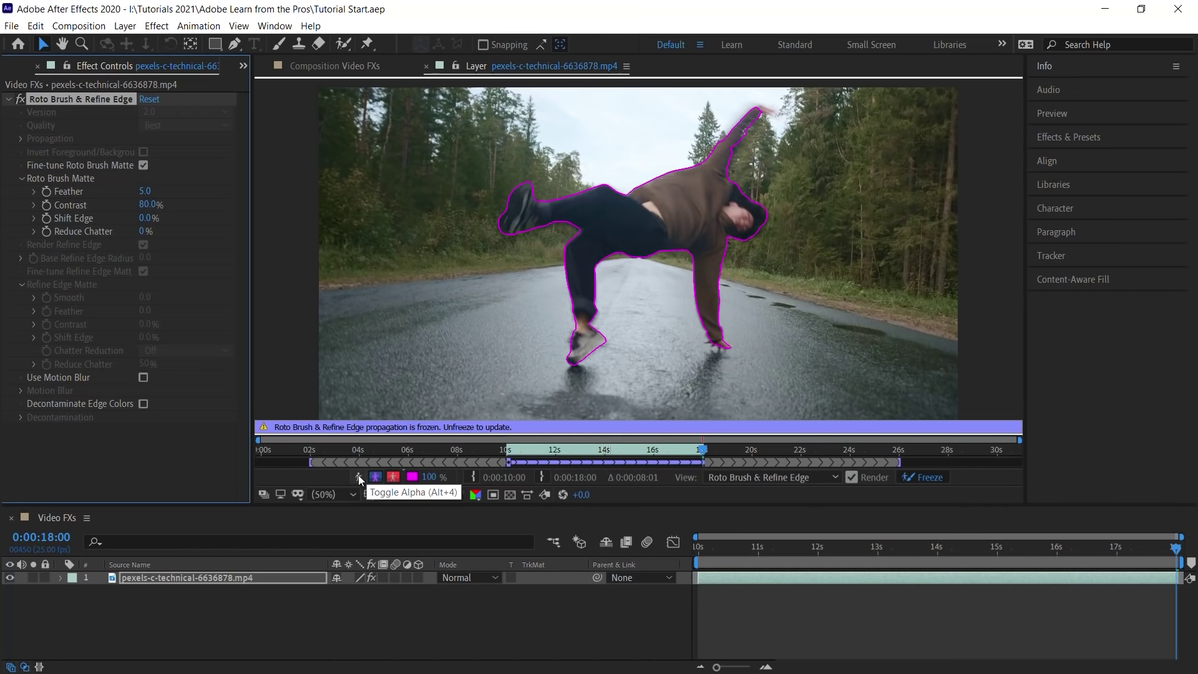
# Set the matte overlay colour to blue and its opacity to 81%.
pyautogui.click(359, 477)
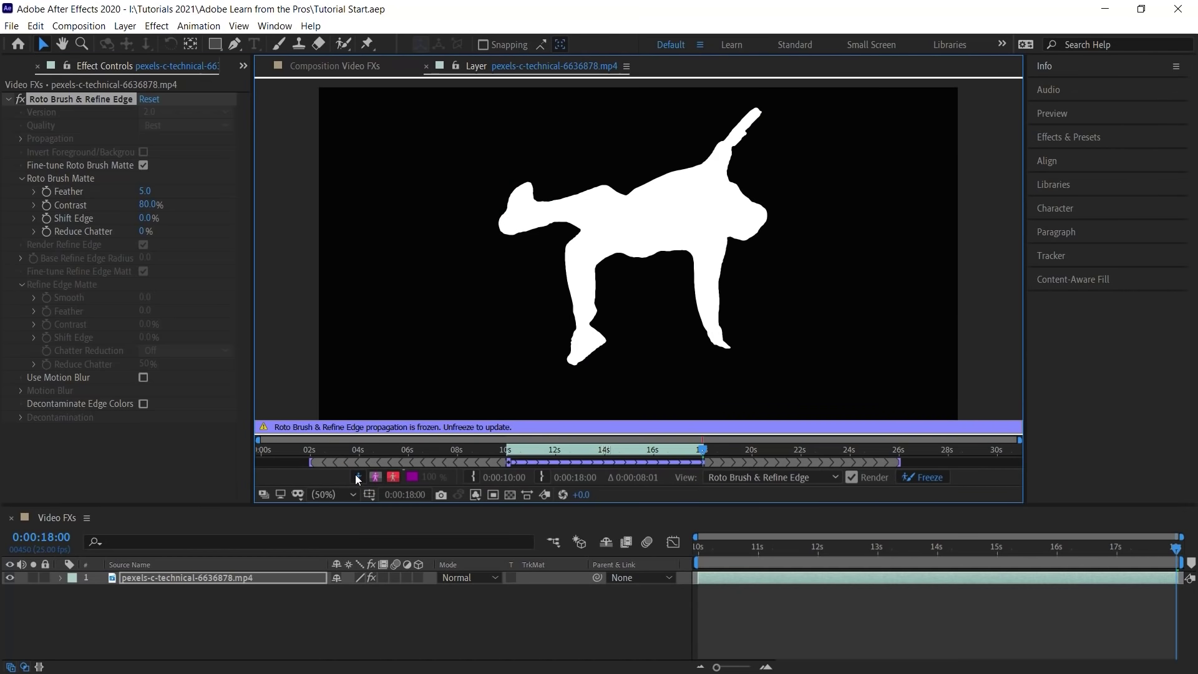
pyautogui.click(392, 477)
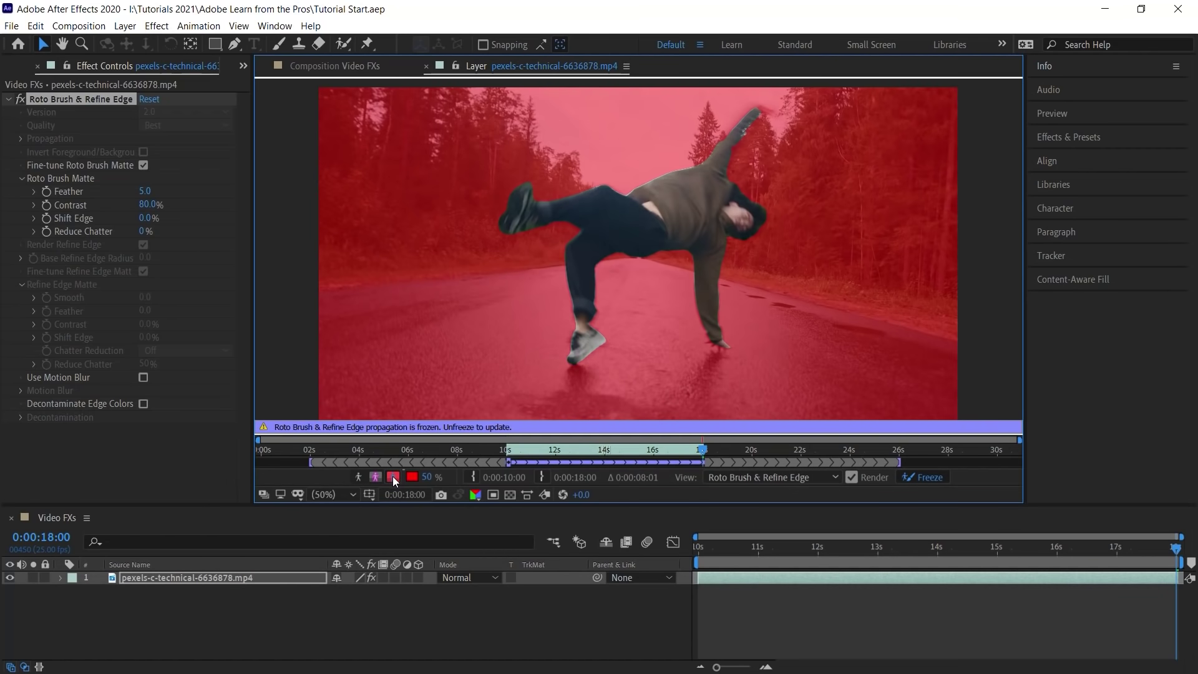
pyautogui.click(412, 477)
pyautogui.click(865, 444)
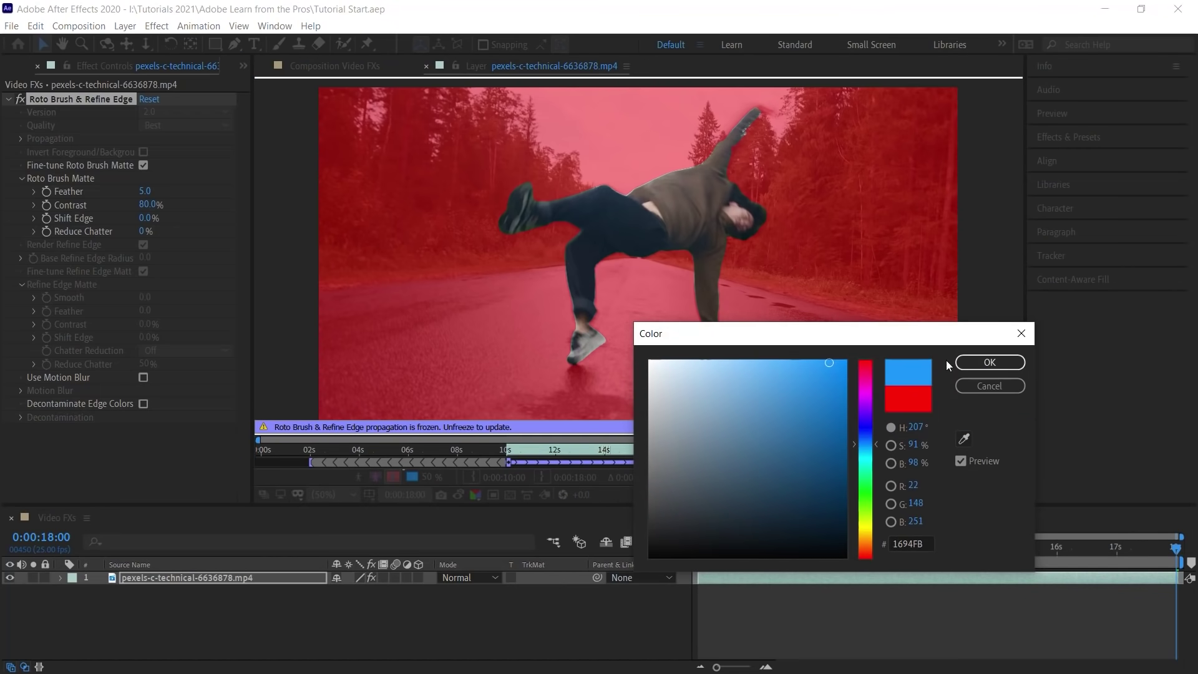
pyautogui.click(990, 362)
pyautogui.moveTo(428, 482); pyautogui.dragTo(456, 479)
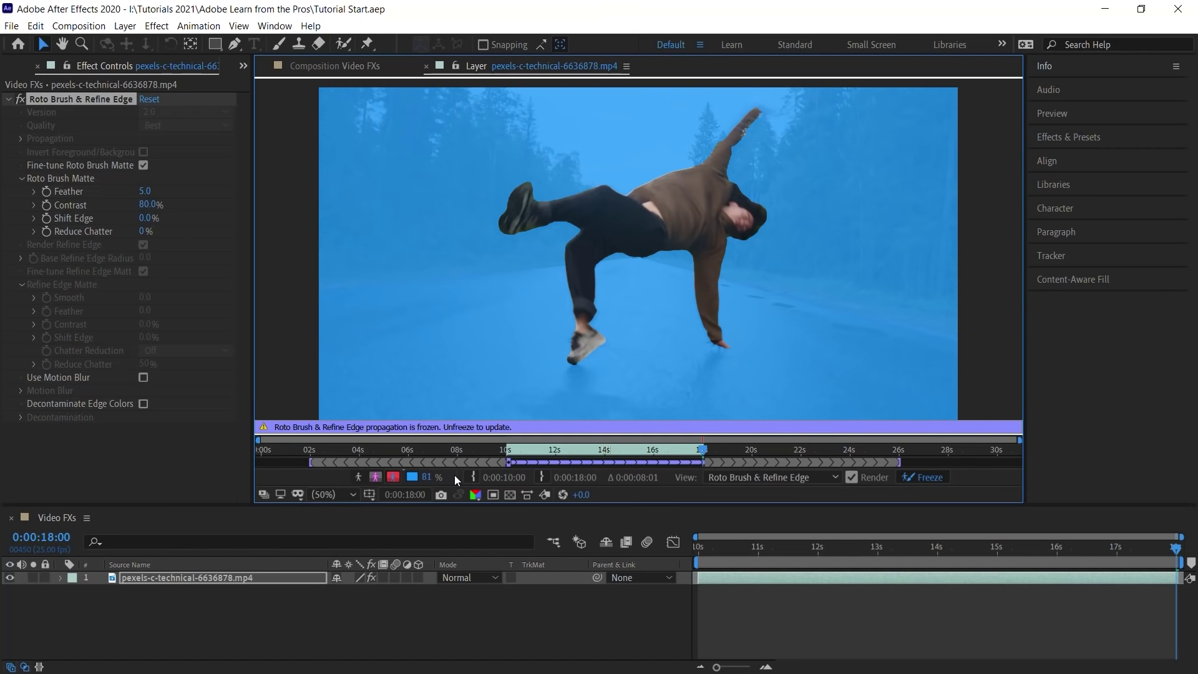
# Show the matte as a white-on-black alpha view zoomed to 100% on the figure's middle.
pyautogui.click(359, 477)
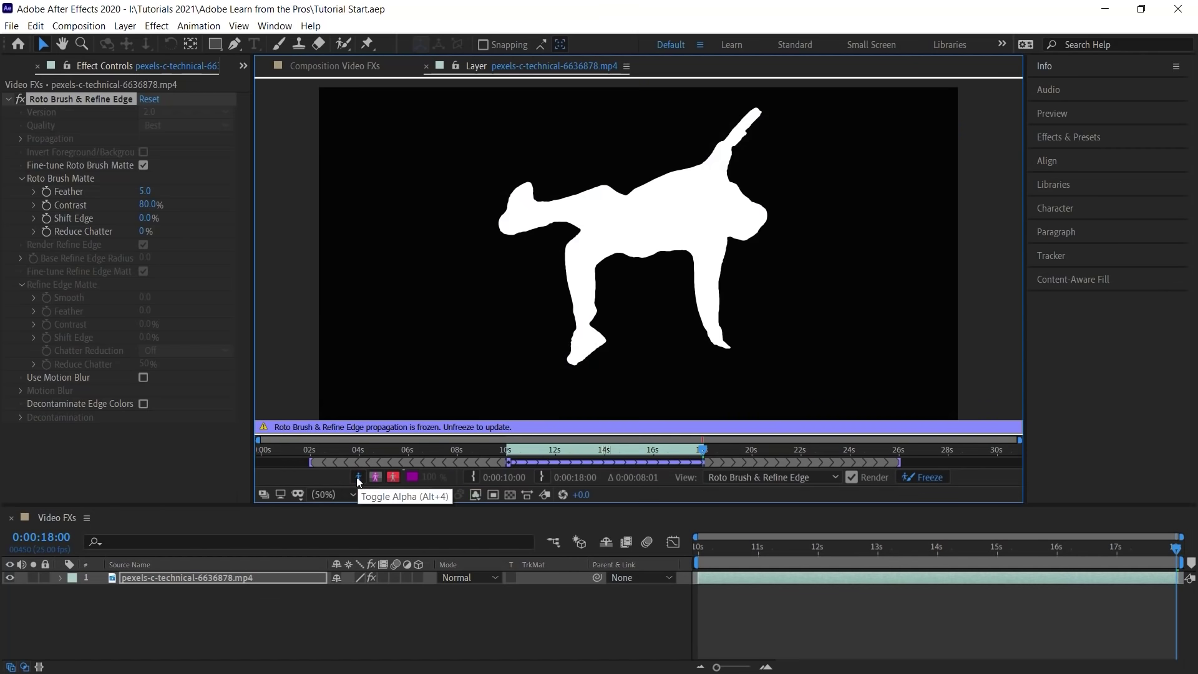
pyautogui.press('.')
pyautogui.moveTo(679, 232); pyautogui.dragTo(662, 349)
# Set the Roto Brush matte Feather to 7.0.
pyautogui.press('v')
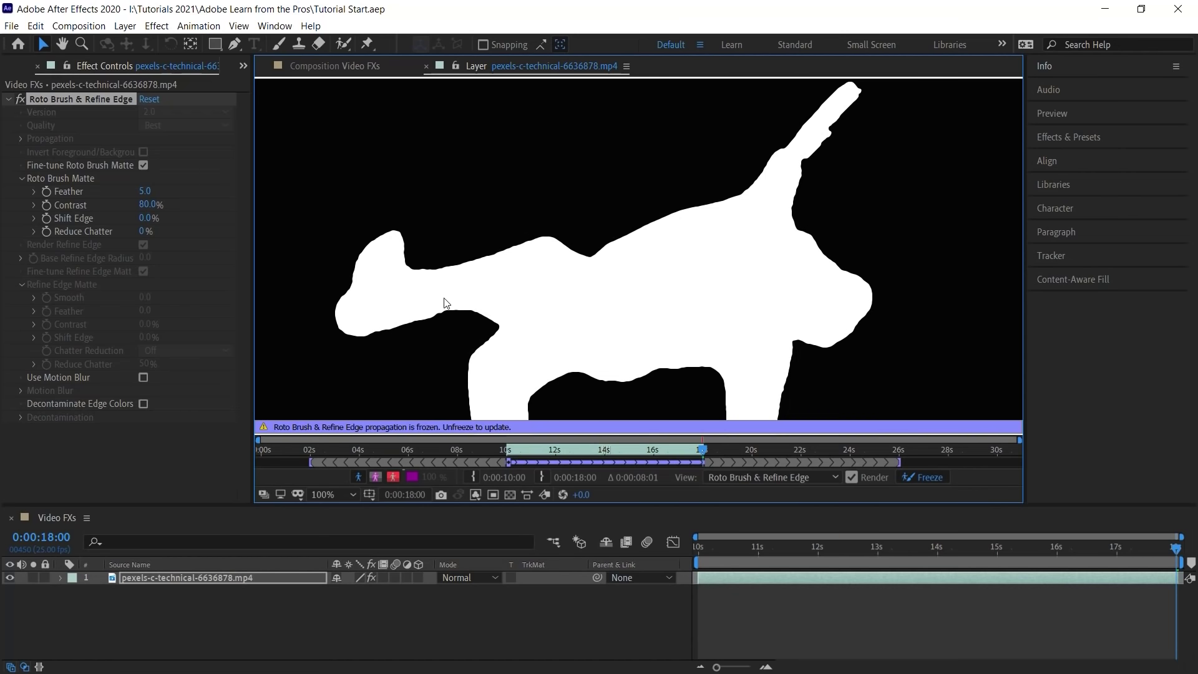
pyautogui.click(77, 102)
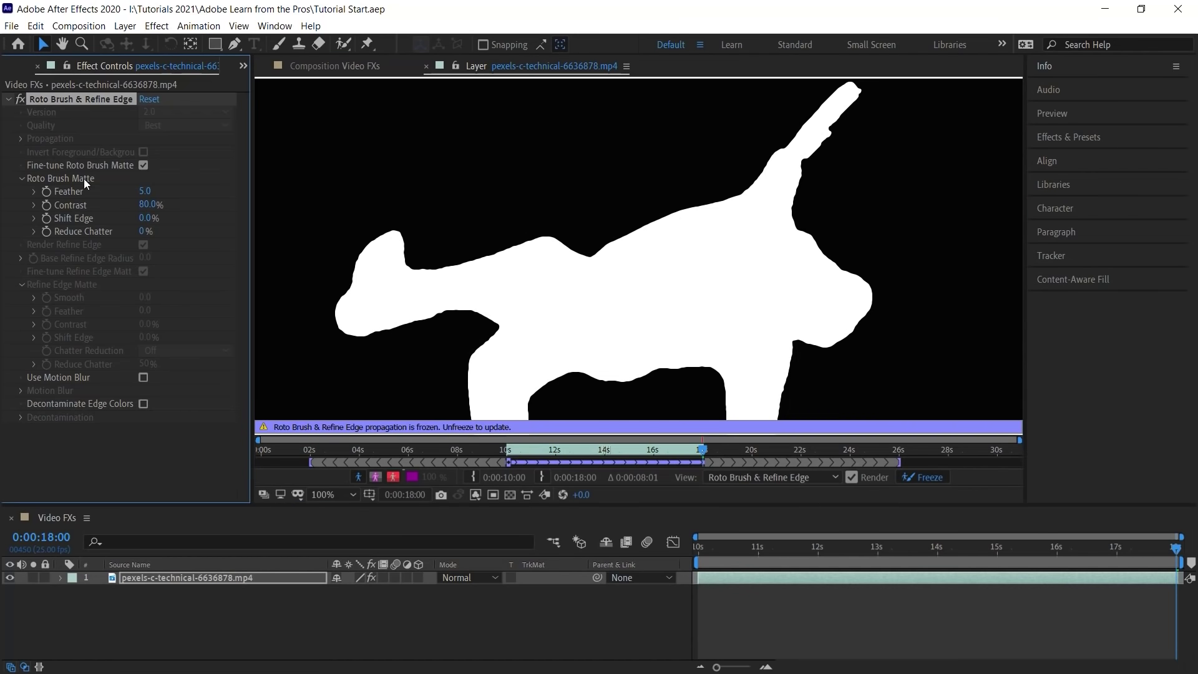
pyautogui.click(34, 192)
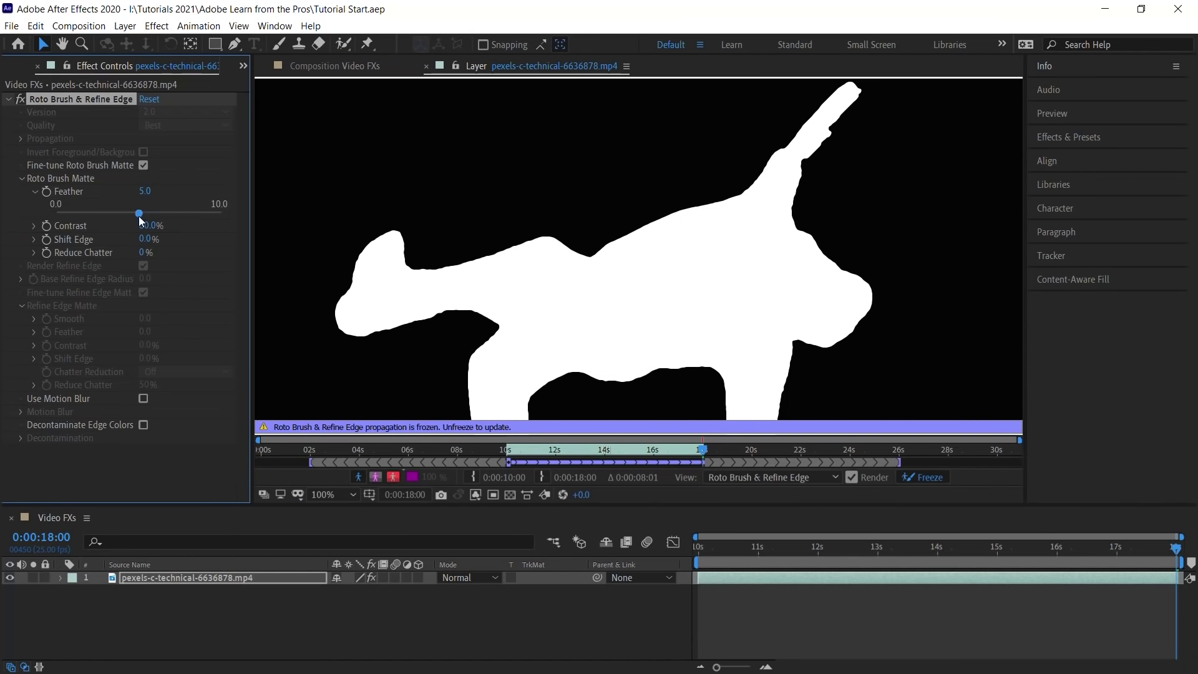
pyautogui.moveTo(139, 215); pyautogui.dragTo(191, 222)
pyautogui.click(145, 191)
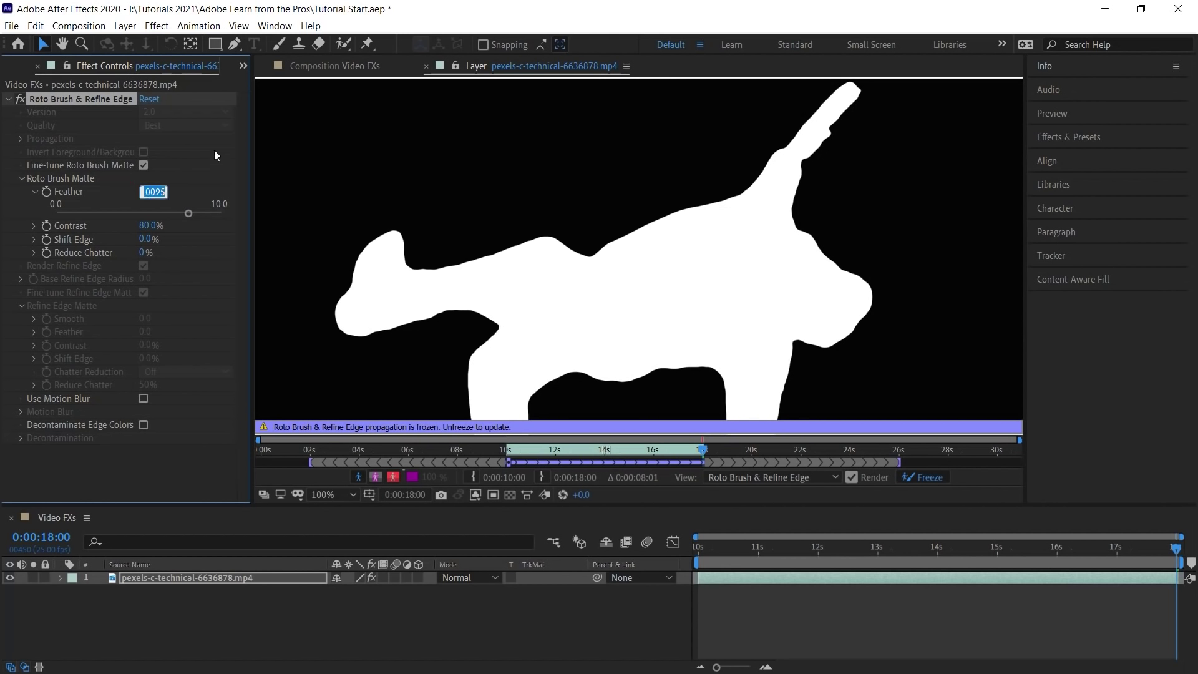
pyautogui.write('7')
pyautogui.press('Return')
# Try Contrast values of 0, 100 and 50, then settle on 70%.
pyautogui.click(34, 225)
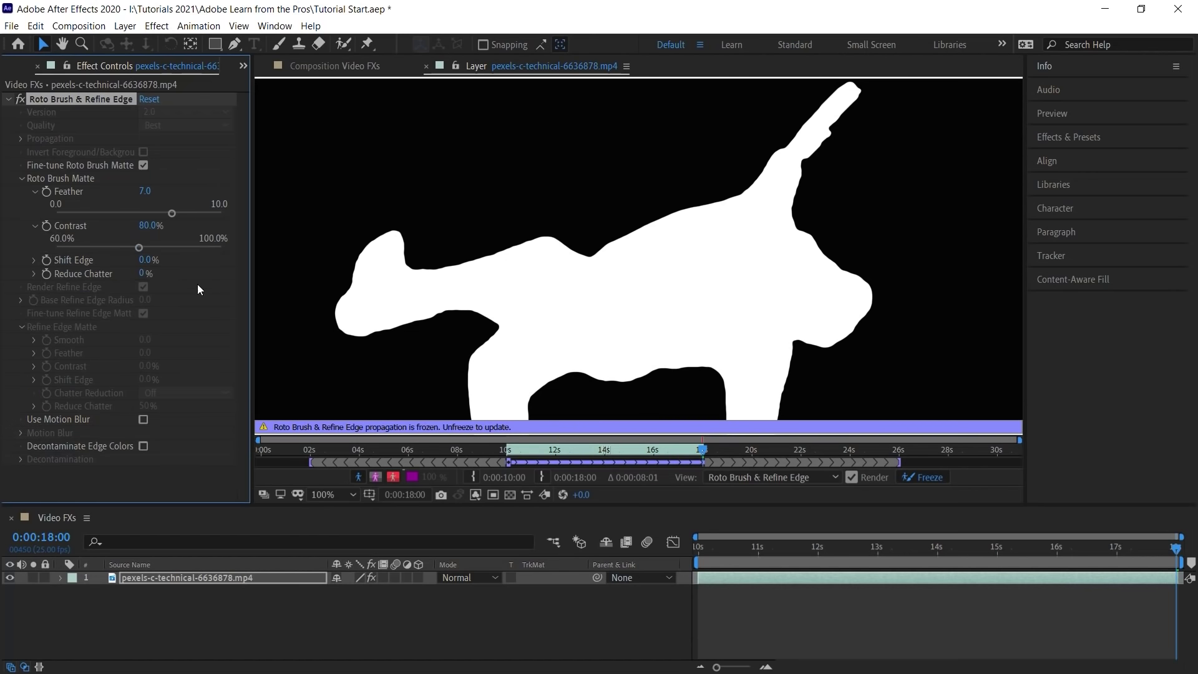
pyautogui.click(148, 226)
pyautogui.write('0')
pyautogui.press('Return')
pyautogui.click(146, 226)
pyautogui.write('100')
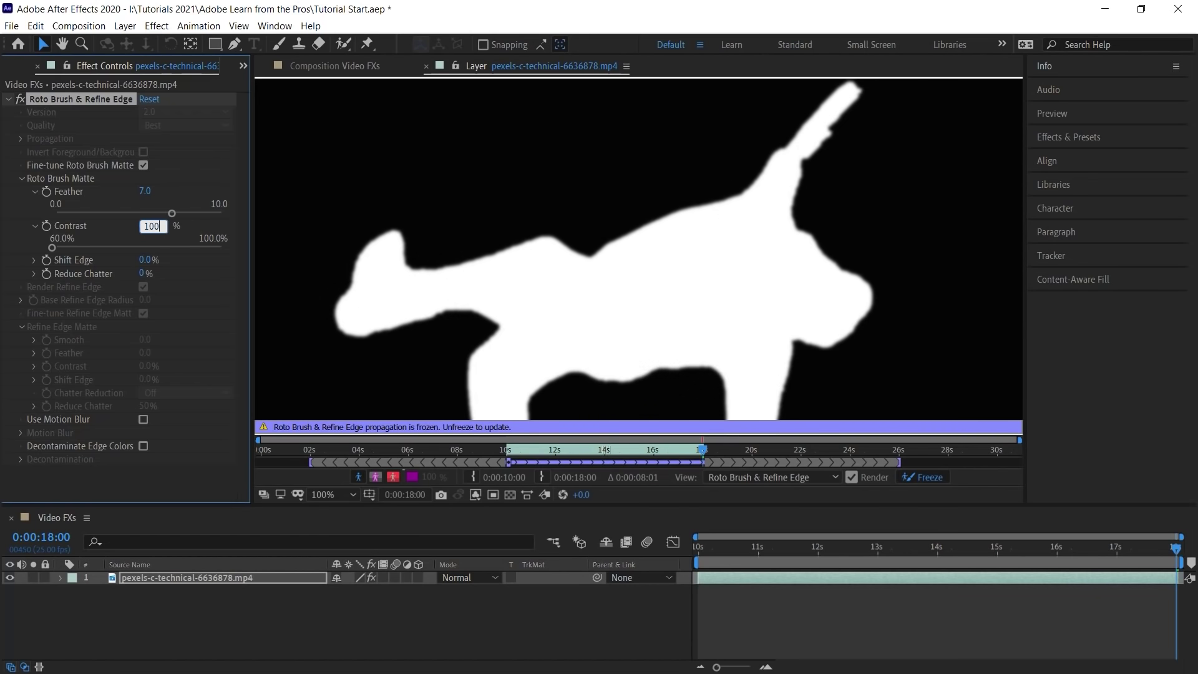
pyautogui.press('Return')
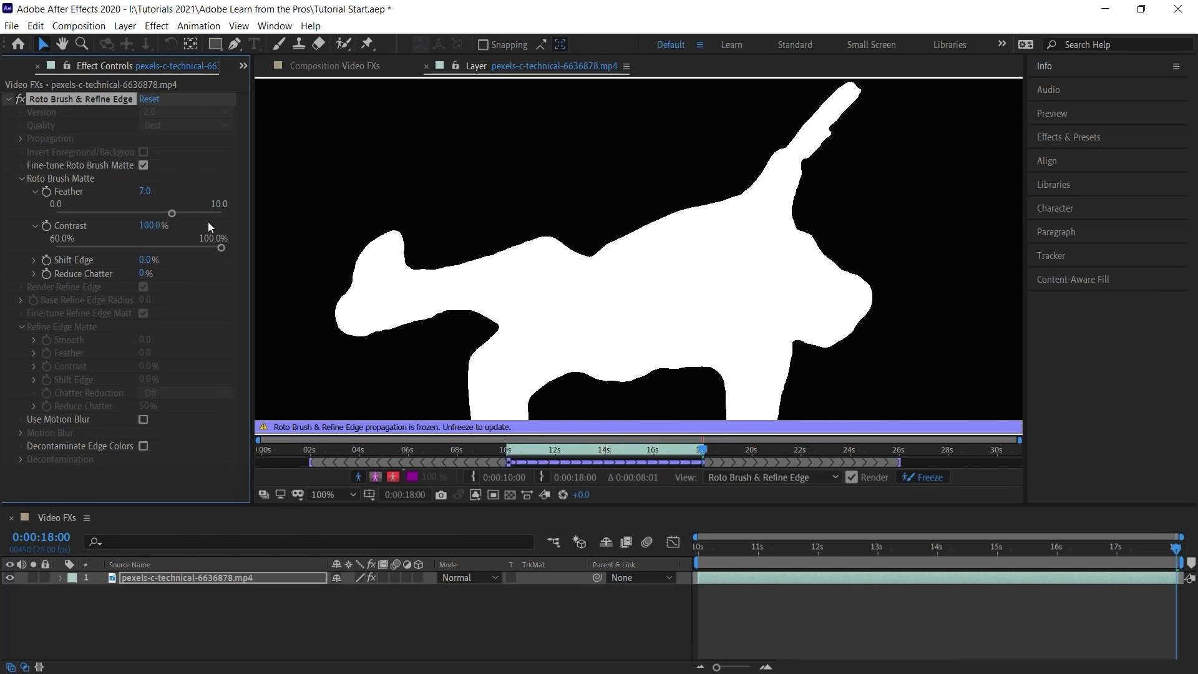
pyautogui.click(156, 226)
pyautogui.write('50')
pyautogui.press('Return')
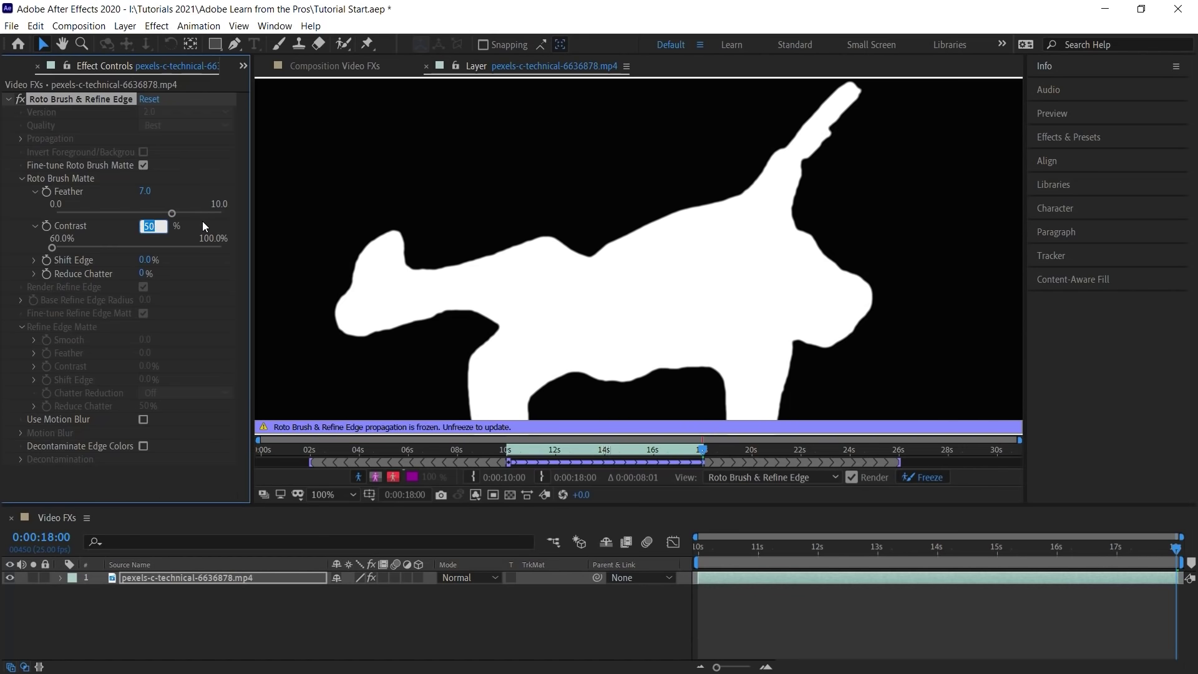
pyautogui.press('Return')
pyautogui.click(150, 226)
pyautogui.write('70')
pyautogui.press('Return')
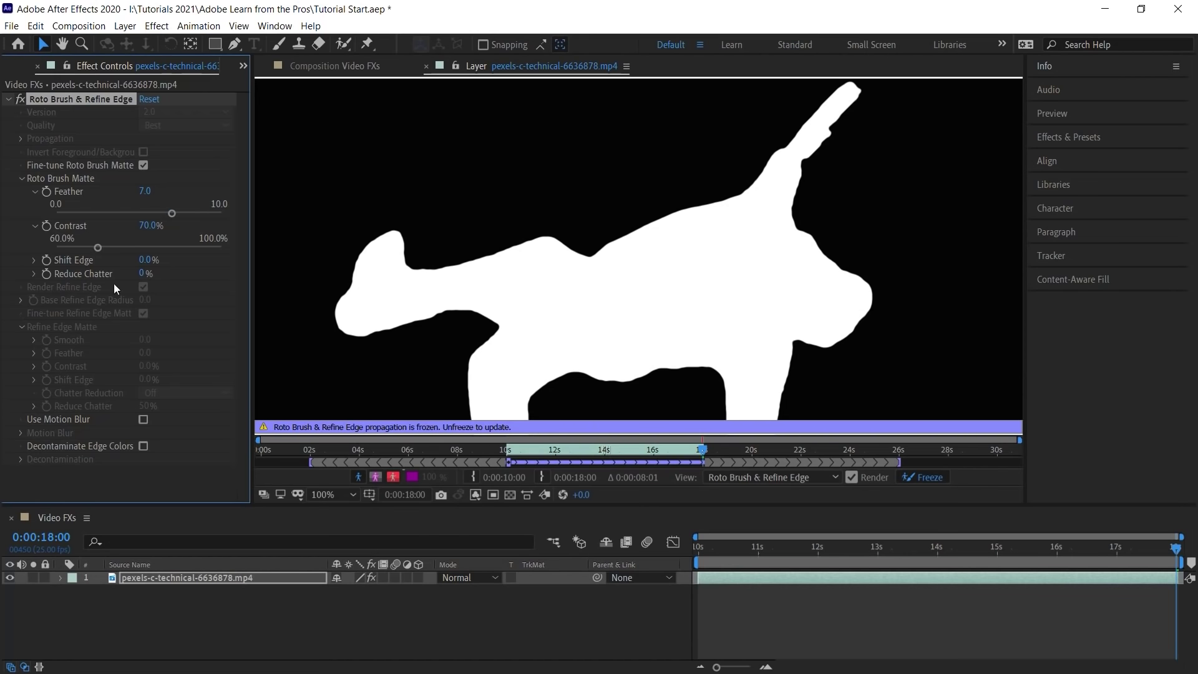
# Set the matte's Shift Edge to -15%.
pyautogui.click(33, 259)
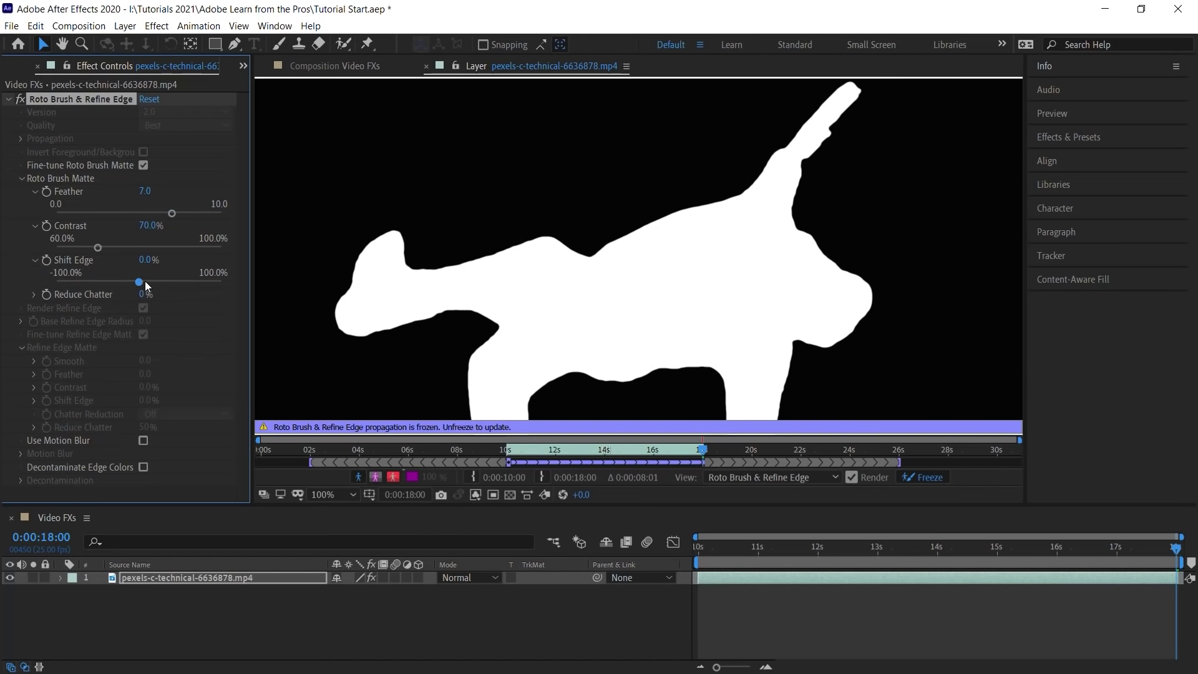
pyautogui.moveTo(140, 282)
pyautogui.mouseDown()
pyautogui.moveTo(211, 286)
pyautogui.moveTo(121, 286)
pyautogui.moveTo(132, 282)
pyautogui.mouseUp()
pyautogui.click(152, 261)
pyautogui.write('-15')
pyautogui.press('Return')
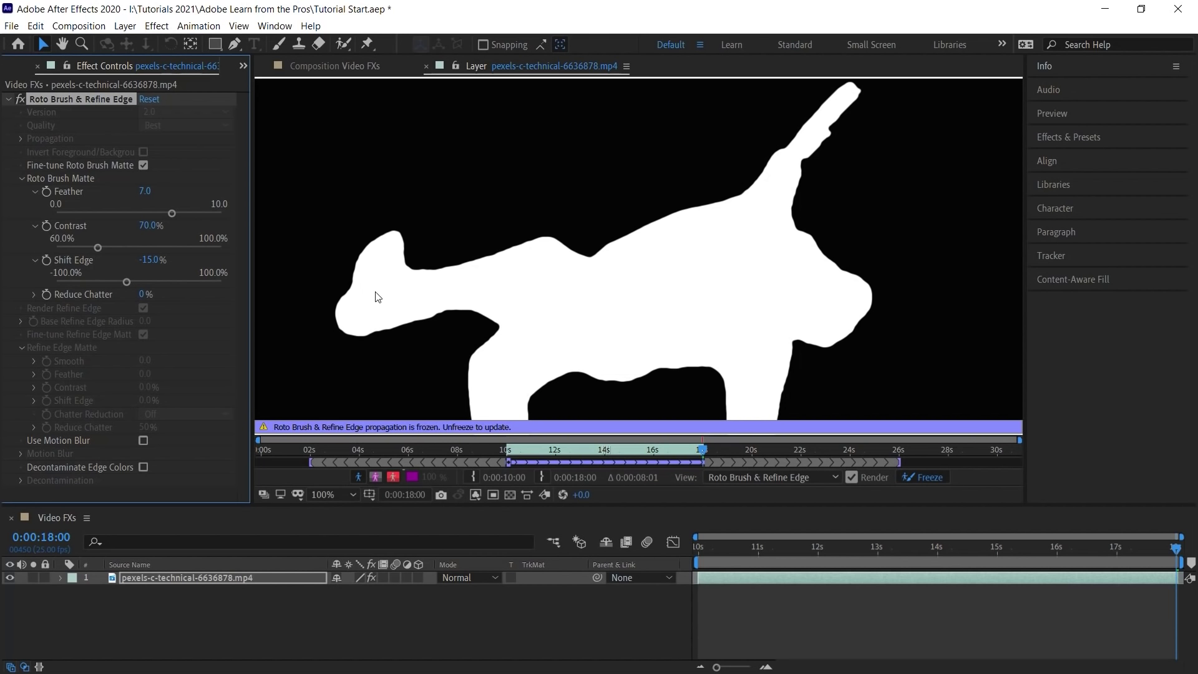
# Set Reduce Chatter to 10% and enable Use Motion Blur.
pyautogui.click(33, 295)
pyautogui.click(144, 293)
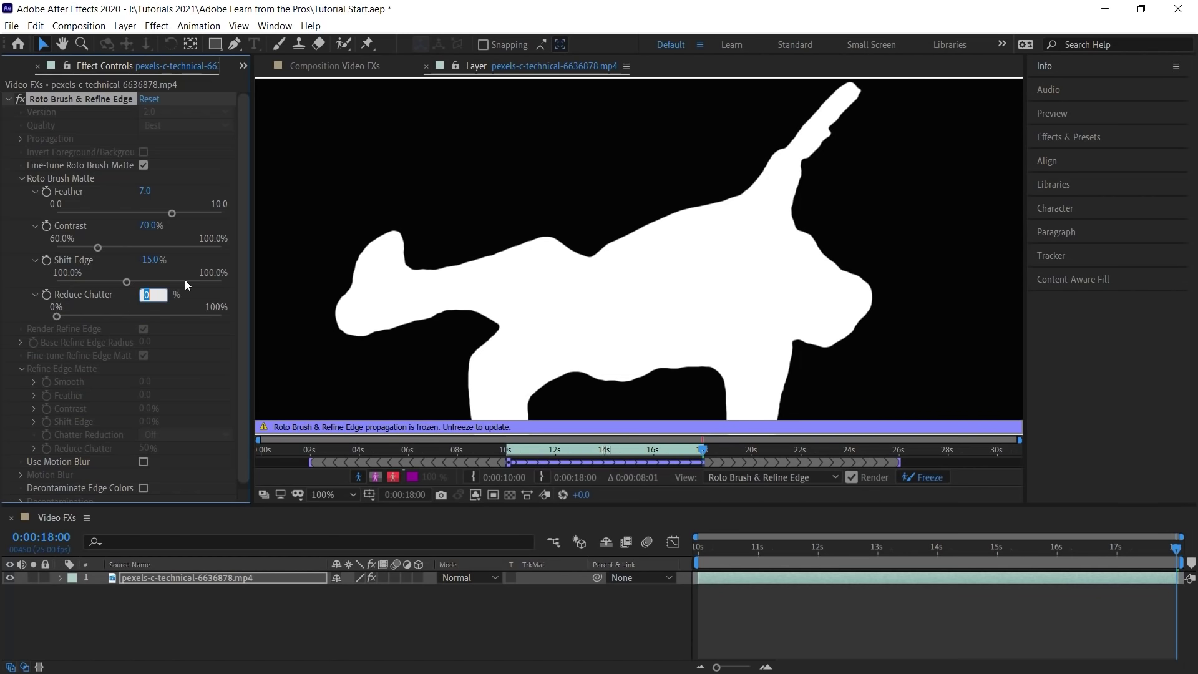
pyautogui.write('10')
pyautogui.press('Return')
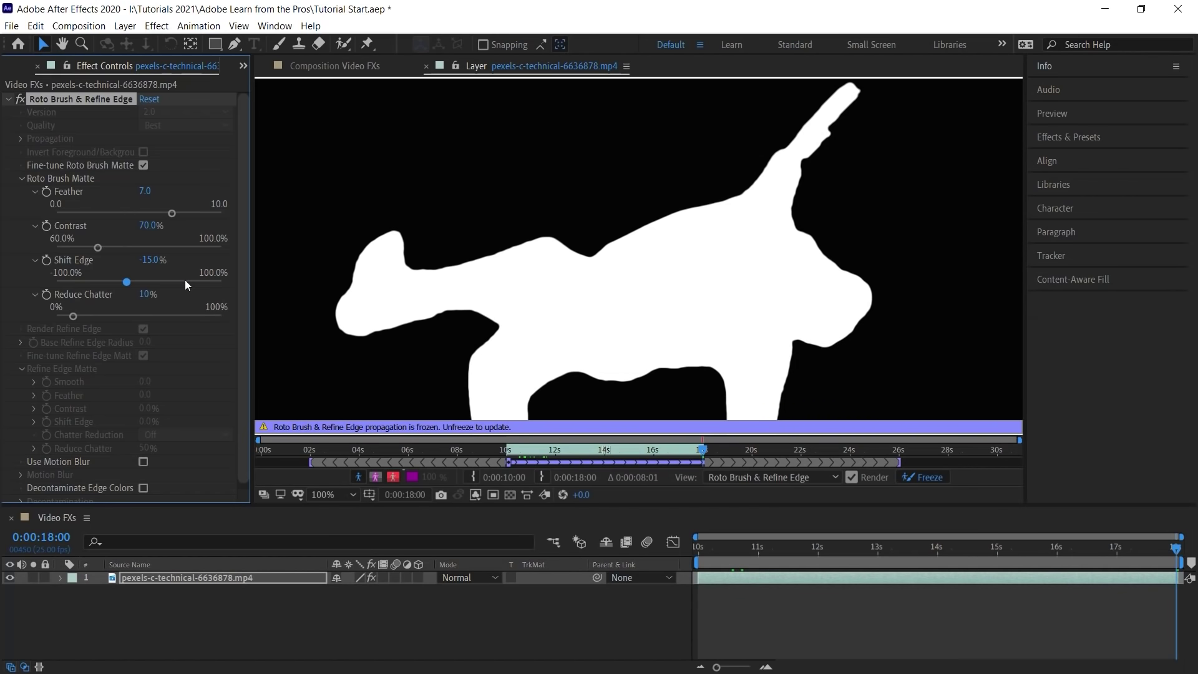
pyautogui.click(143, 461)
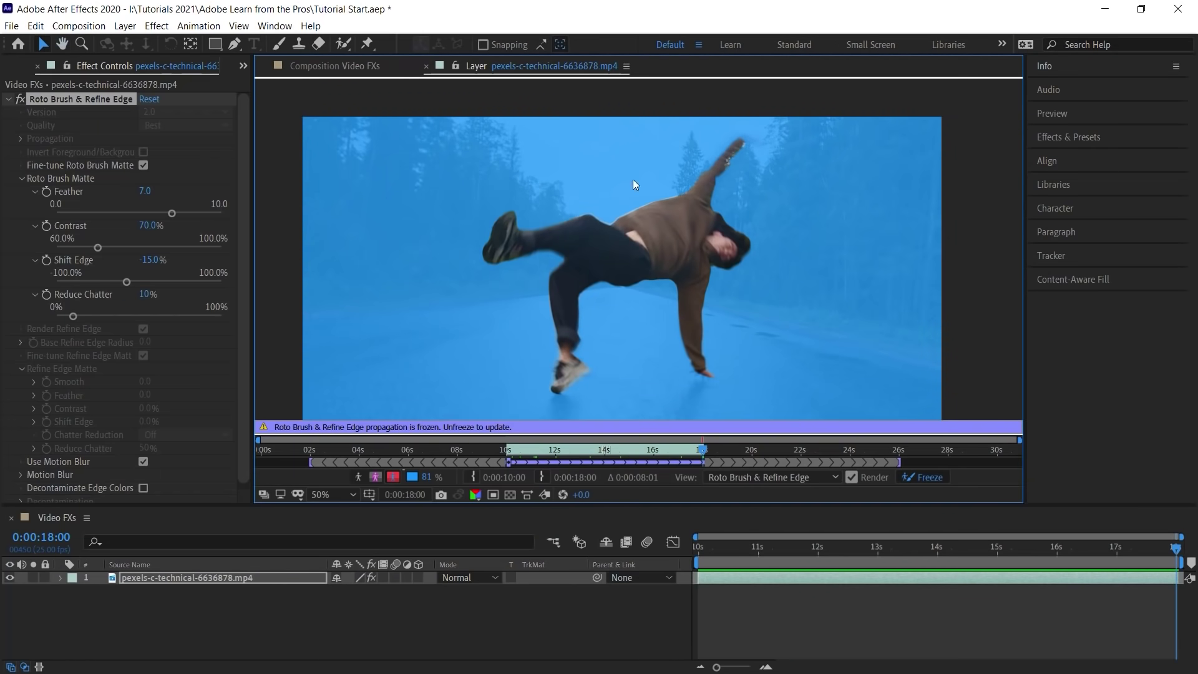
# Play the Video FXs comp from the work-area start with the transparency grid on.
pyautogui.click(348, 66)
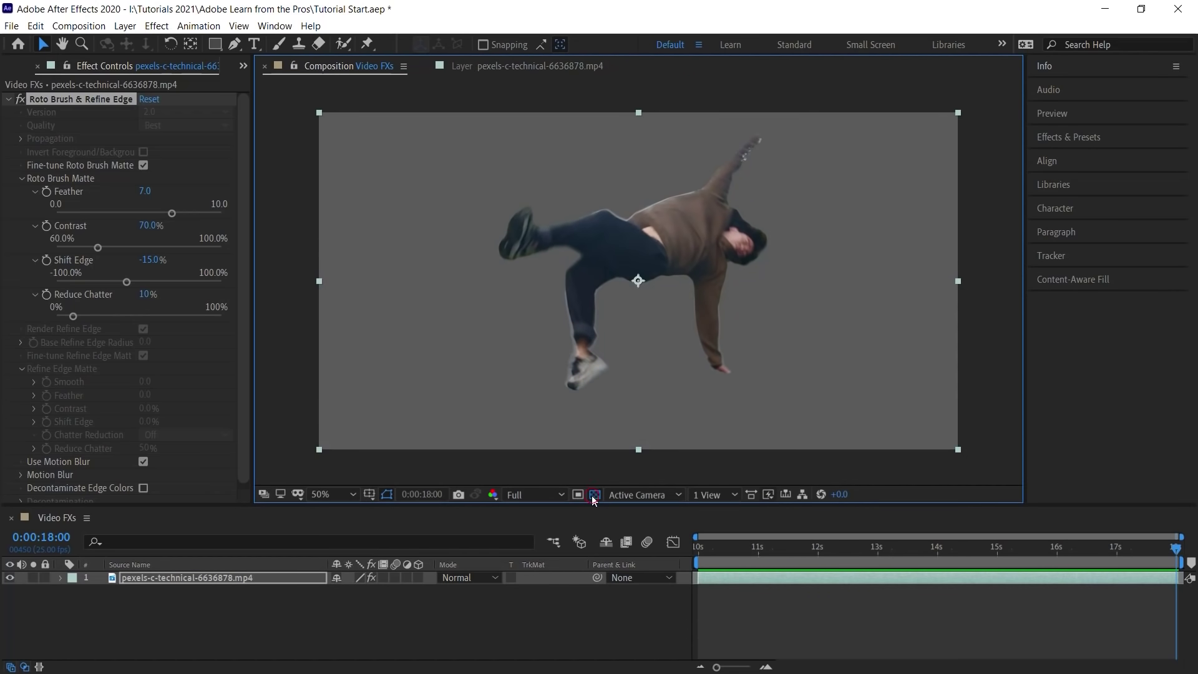
pyautogui.click(594, 494)
pyautogui.click(695, 546)
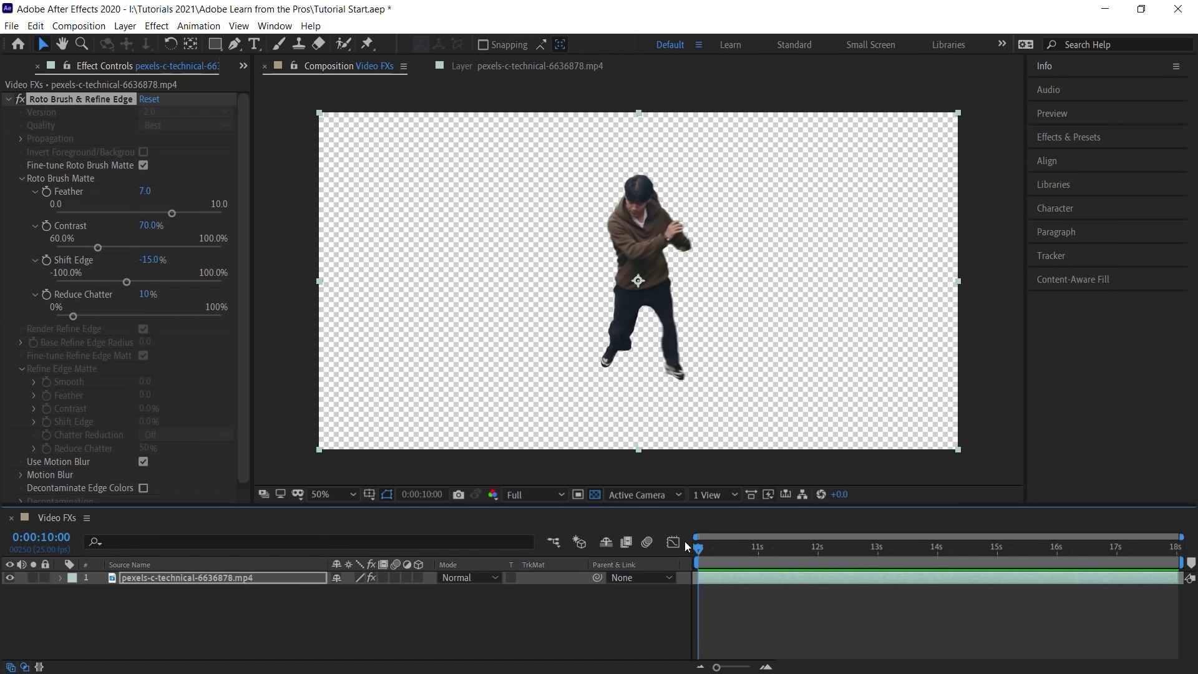
pyautogui.press('space')
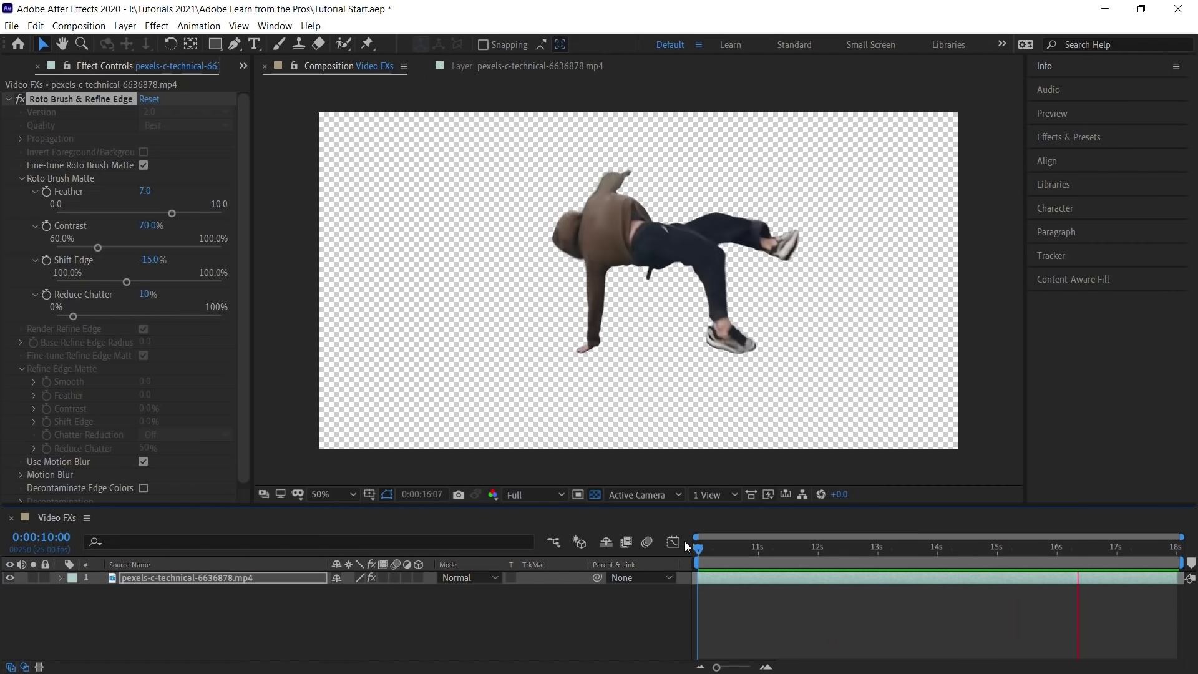
pyautogui.press('space')
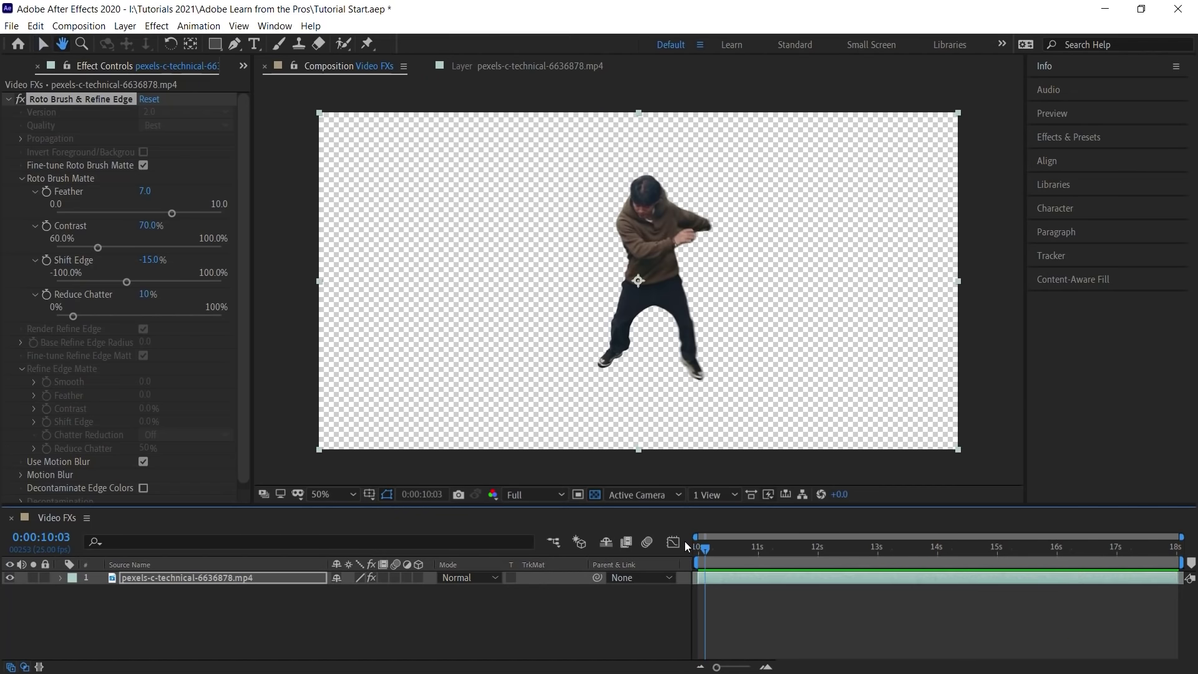
# Return to 0:00:10:00 and rename the dancer layer 'Rotobrush'.
pyautogui.moveTo(706, 549); pyautogui.dragTo(697, 550)
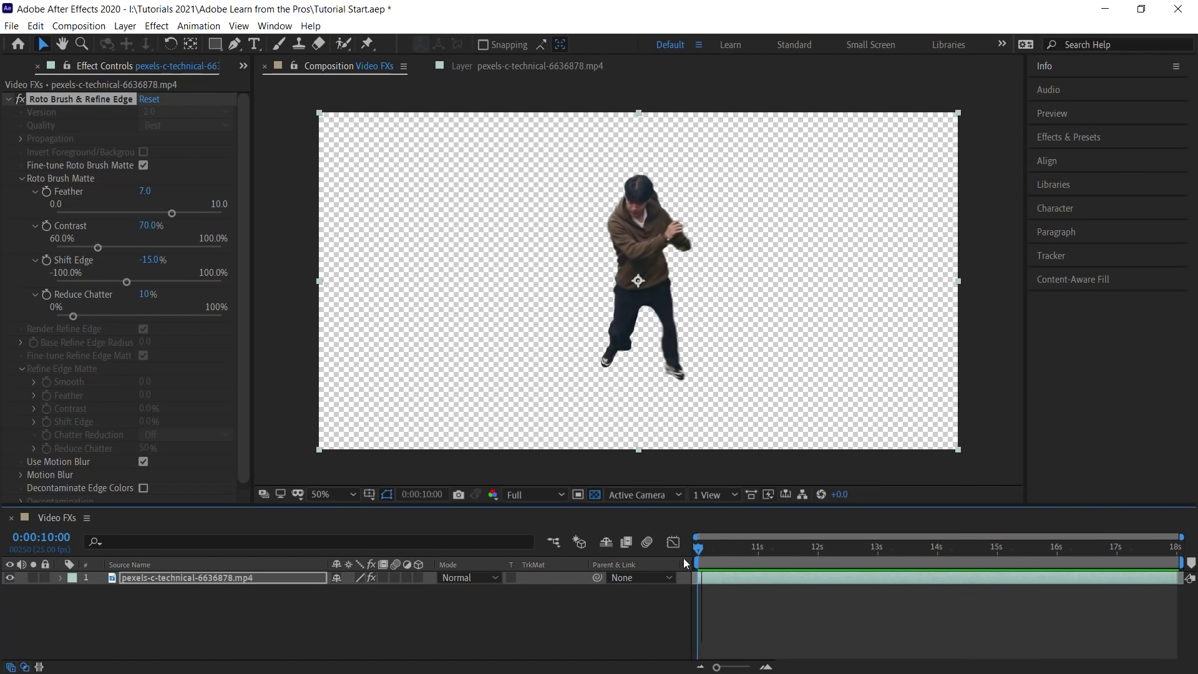
pyautogui.click(182, 579)
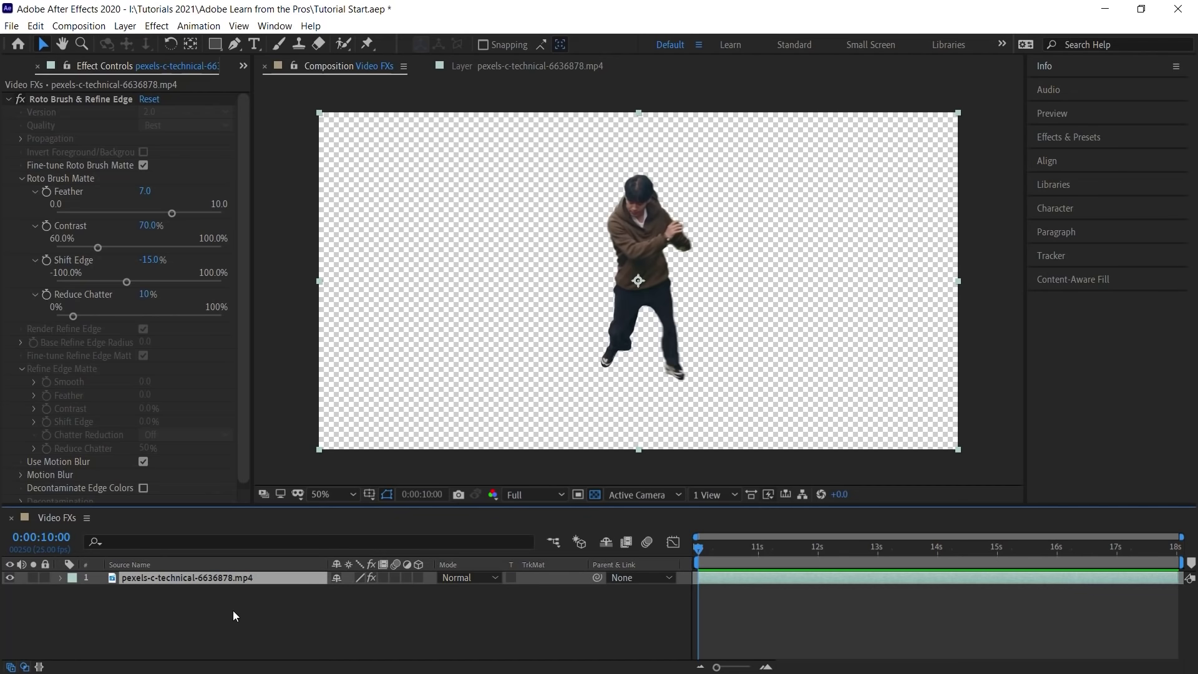
pyautogui.press('Return')
pyautogui.write('Rot')
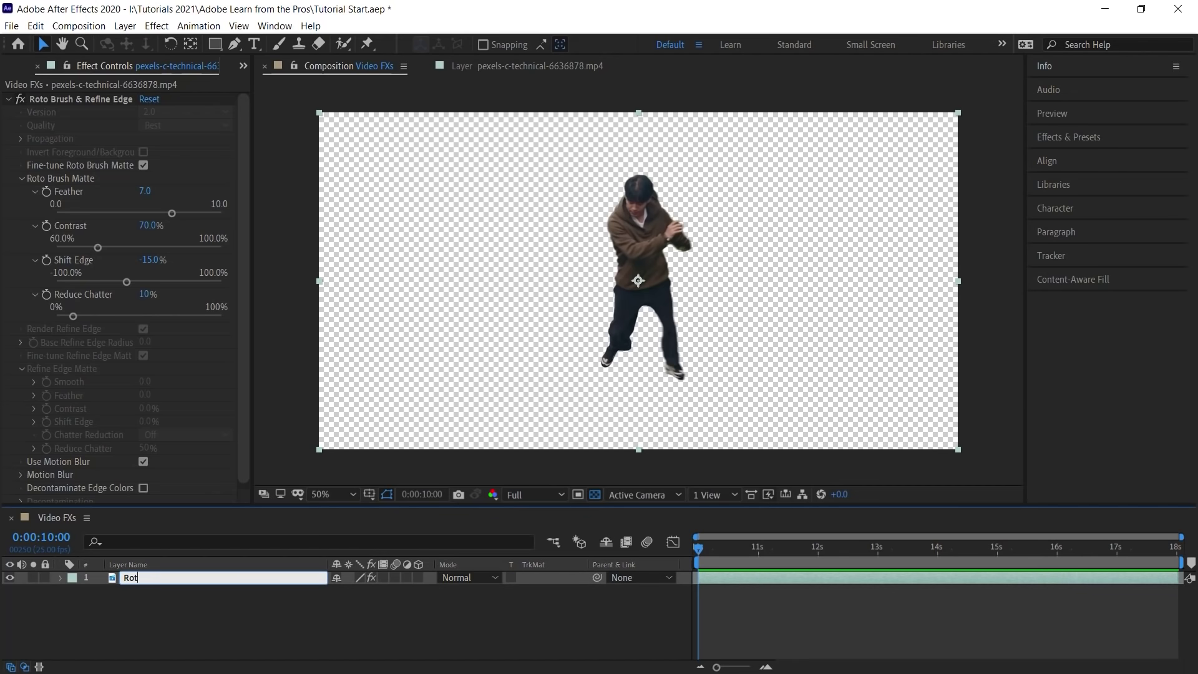
pyautogui.write('obrush')
pyautogui.press('Return')
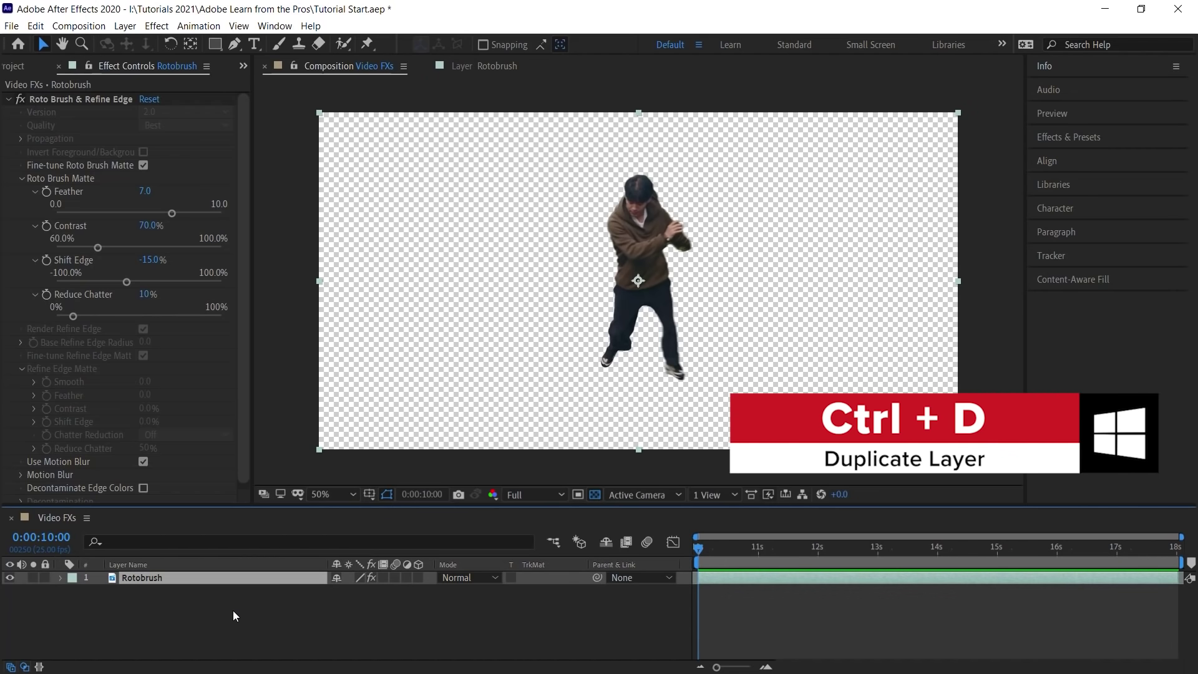
# Duplicate the Rotobrush layer, move the copy below it, and name it 'Footage'.
pyautogui.hotkey('ctrl', 'd')
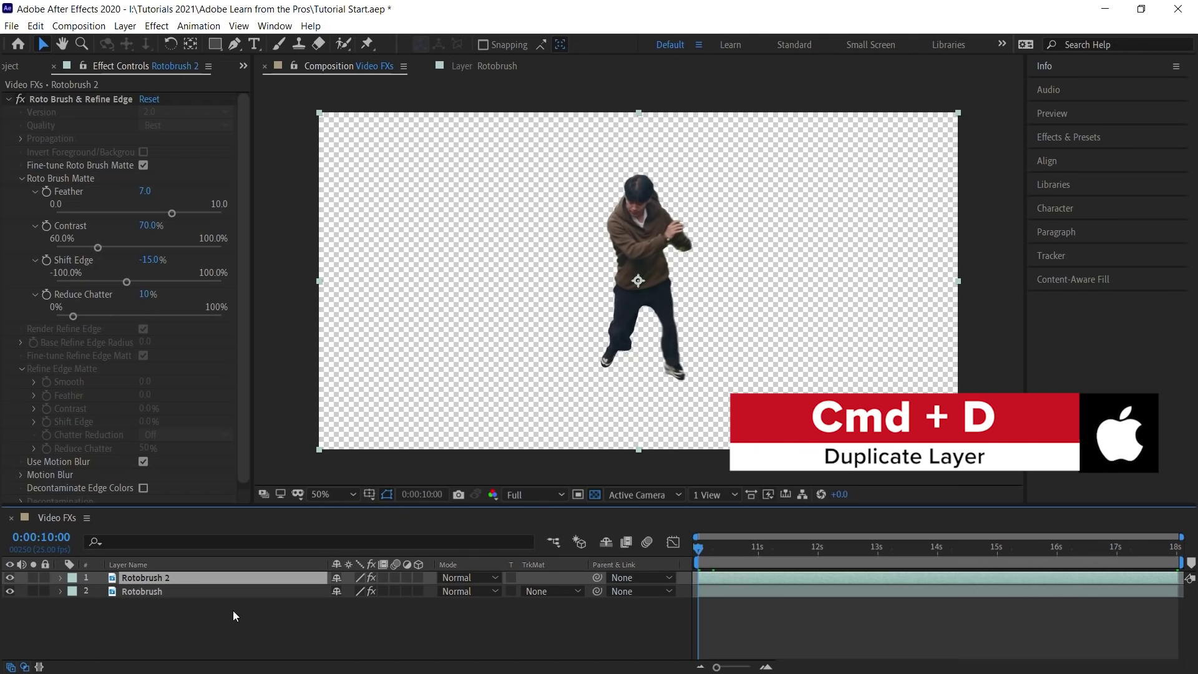
pyautogui.hotkey('ctrl', '[')
pyautogui.press('Return')
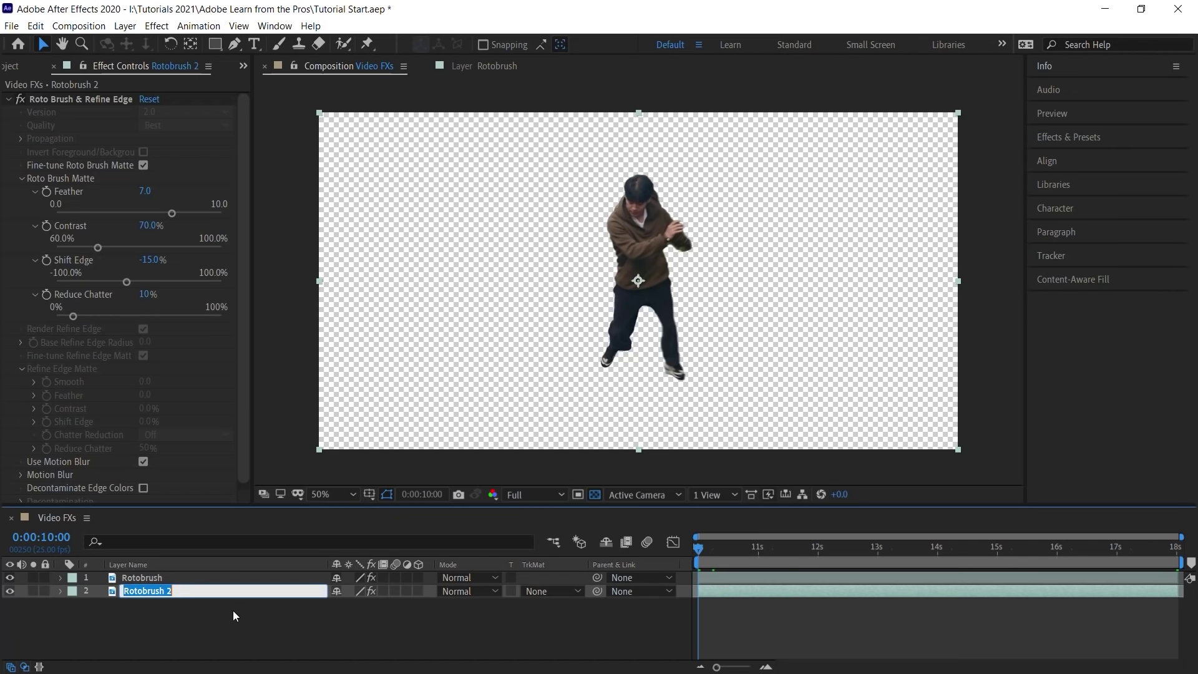
pyautogui.write('Footage')
pyautogui.press('Return')
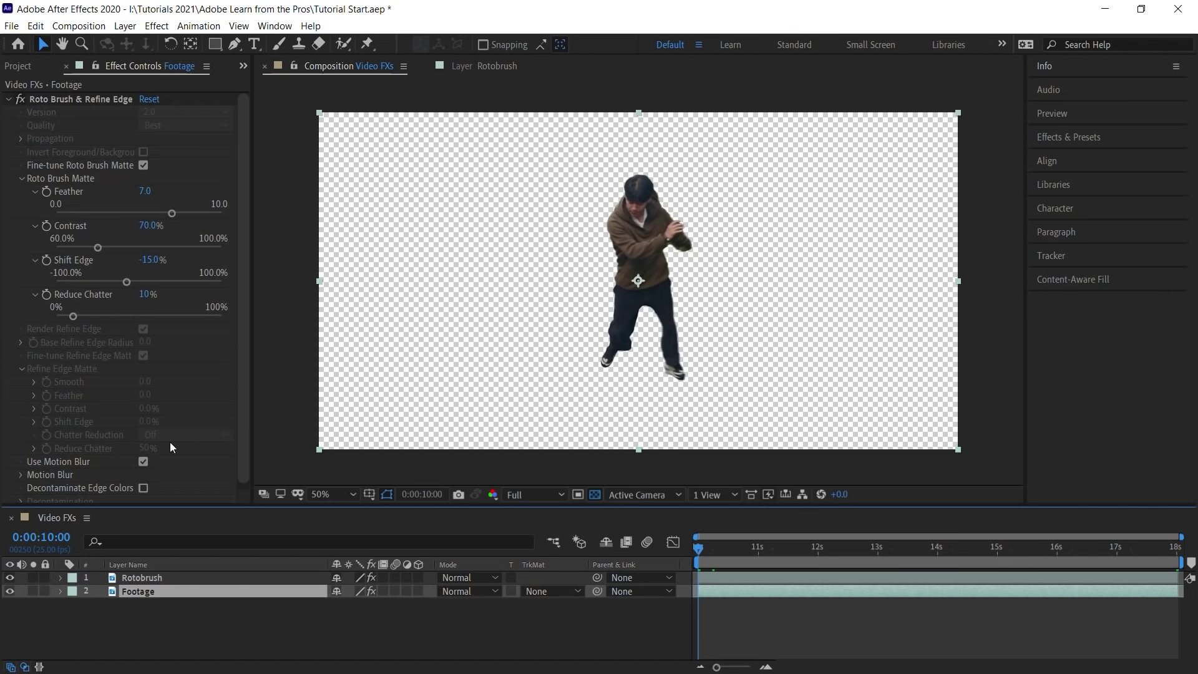
# Delete the Roto Brush & Refine Edge effect from Footage, then solo Footage to check it.
pyautogui.click(66, 99)
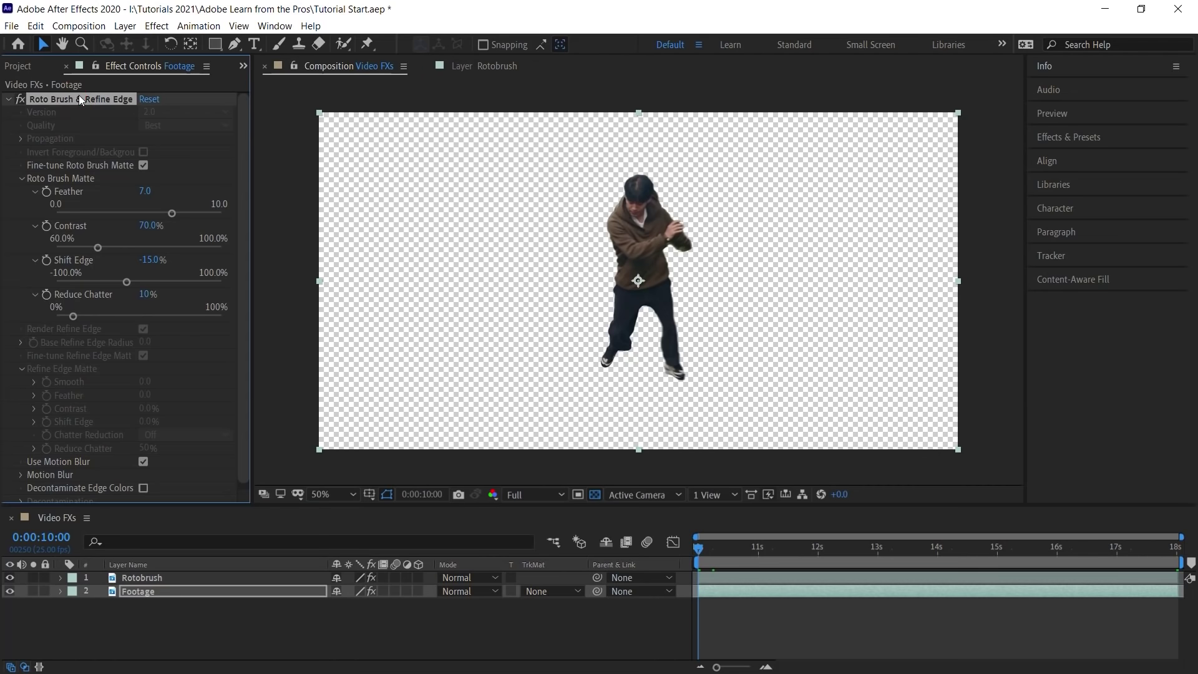
pyautogui.press('Delete')
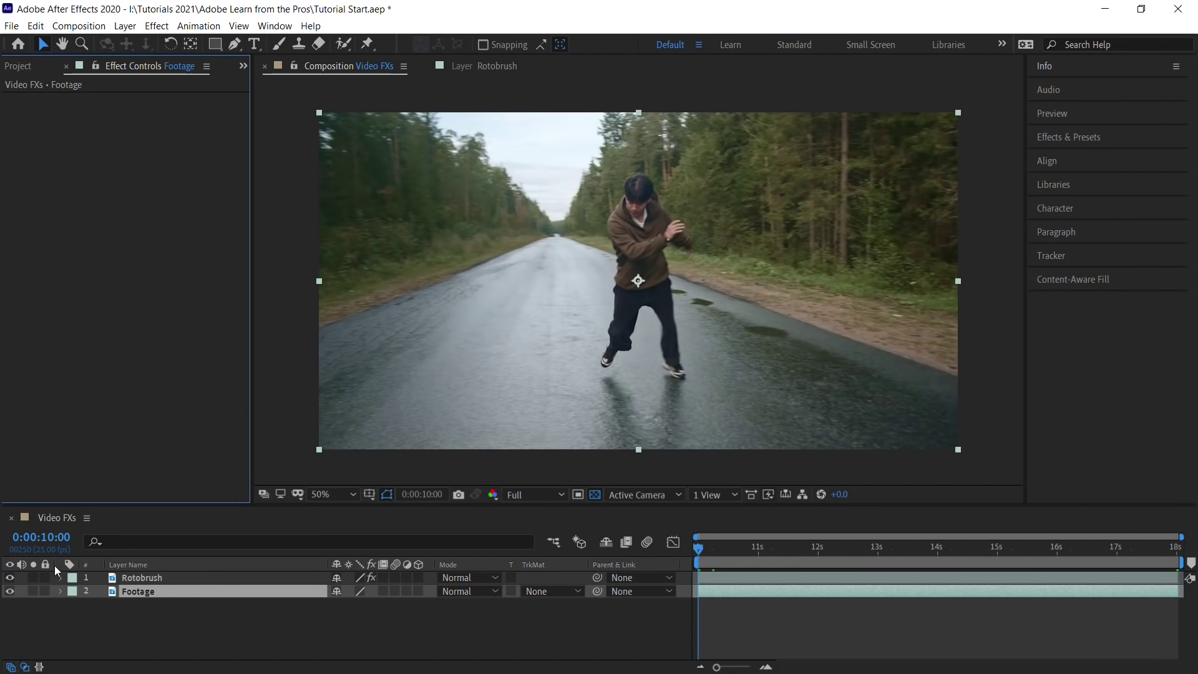
pyautogui.click(31, 590)
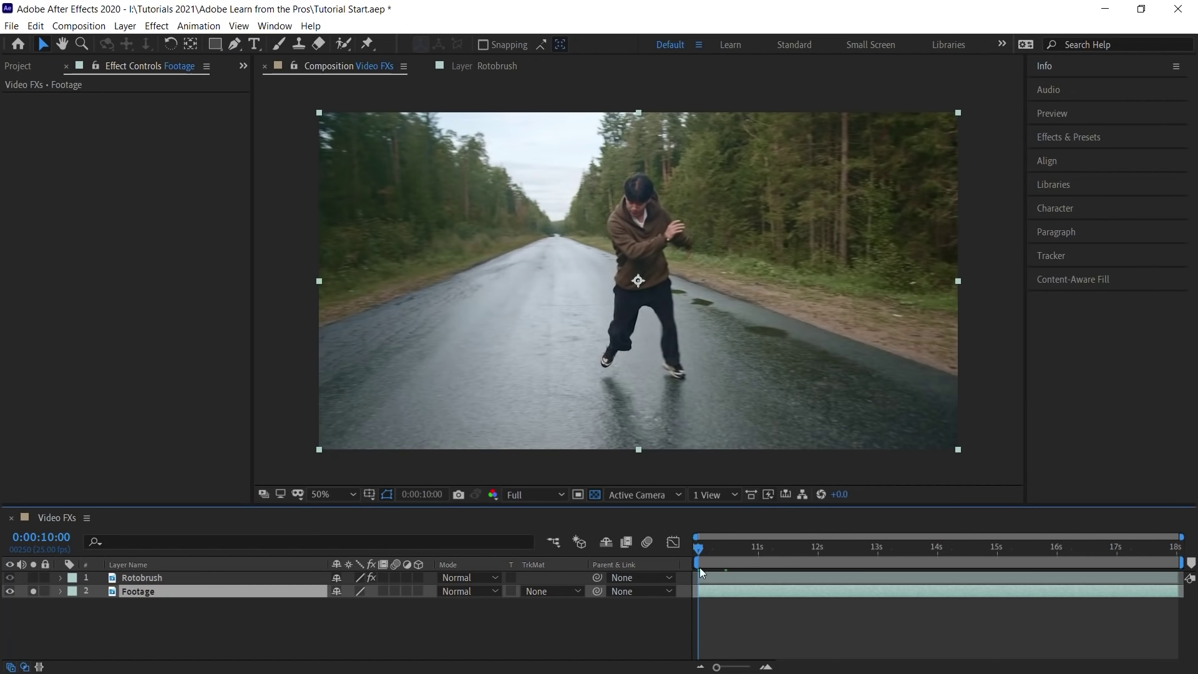
pyautogui.moveTo(730, 551); pyautogui.dragTo(718, 549)
pyautogui.click(691, 553)
# Solo the Rotobrush layer to review the cut-out, then show both layers again.
pyautogui.click(33, 591)
pyautogui.click(34, 577)
pyautogui.click(136, 579)
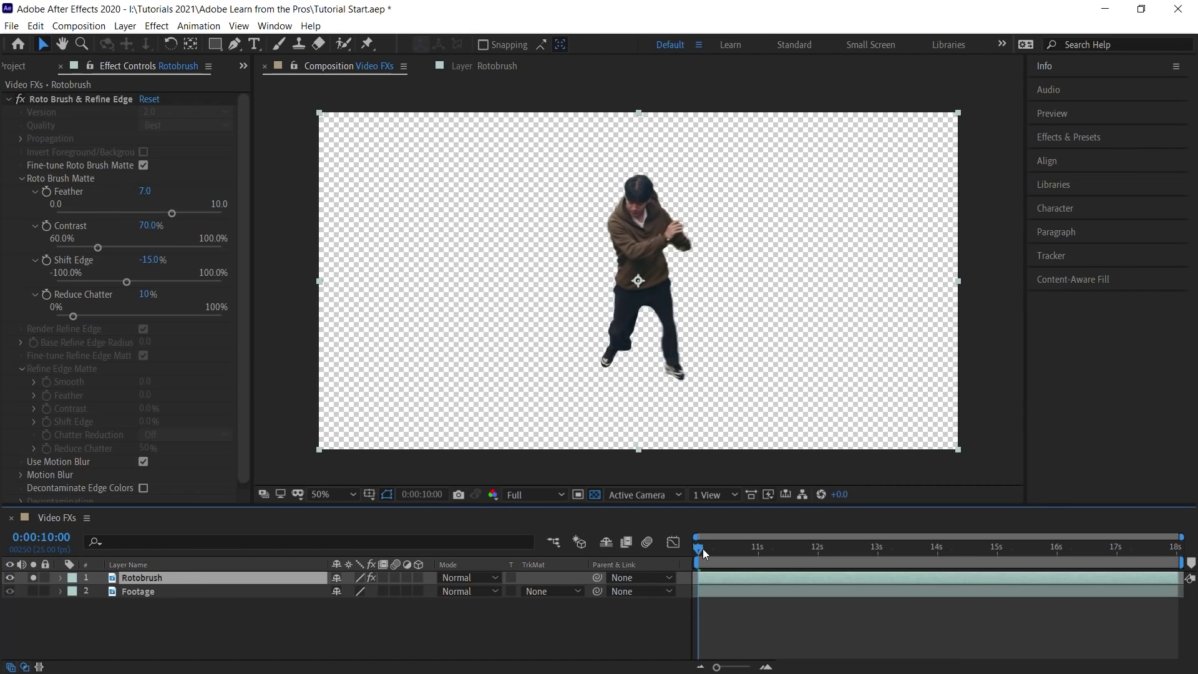
pyautogui.moveTo(702, 548)
pyautogui.mouseDown()
pyautogui.moveTo(804, 553)
pyautogui.moveTo(687, 559)
pyautogui.mouseUp()
pyautogui.click(33, 577)
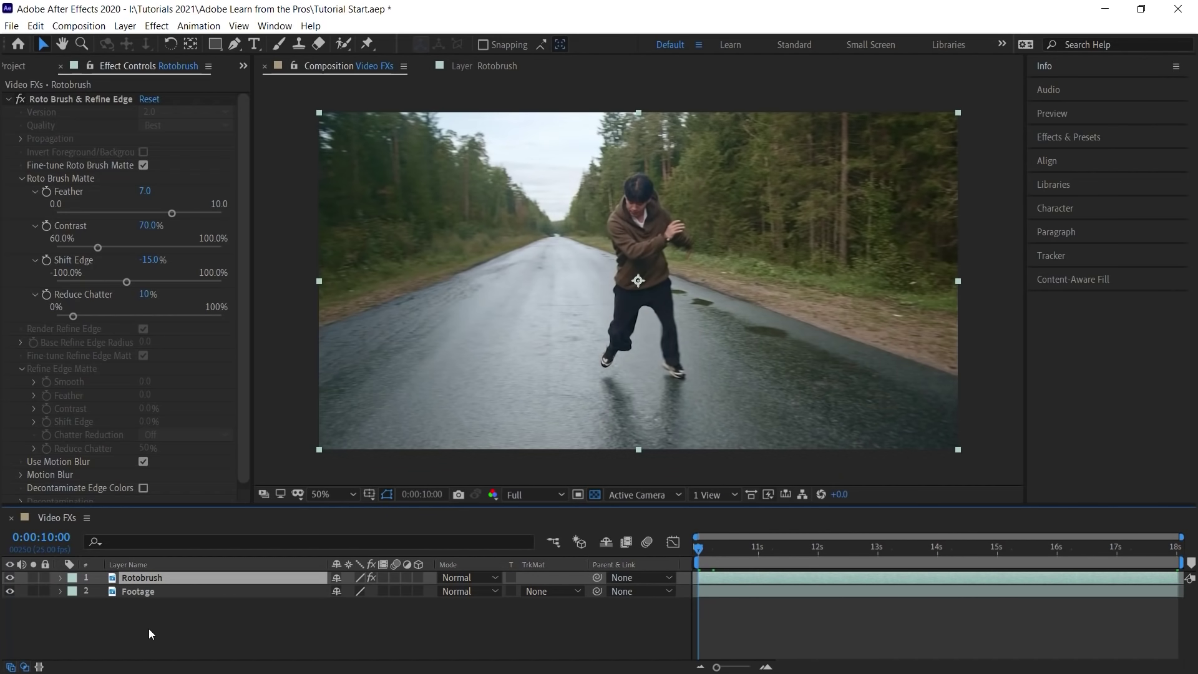